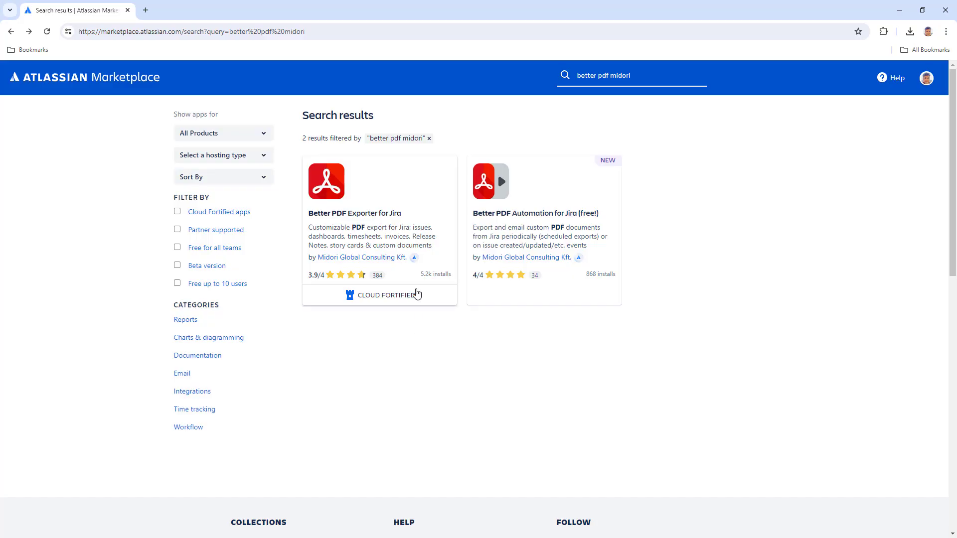
# Start a free trial of Better PDF Exporter for Jira from its Marketplace listing.
pyautogui.click(395, 166)
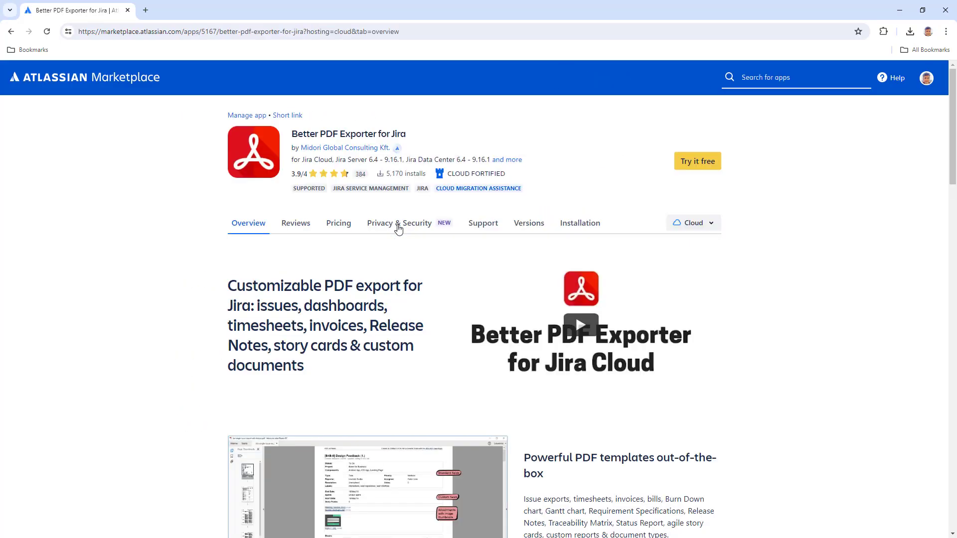
pyautogui.click(704, 170)
pyautogui.click(593, 408)
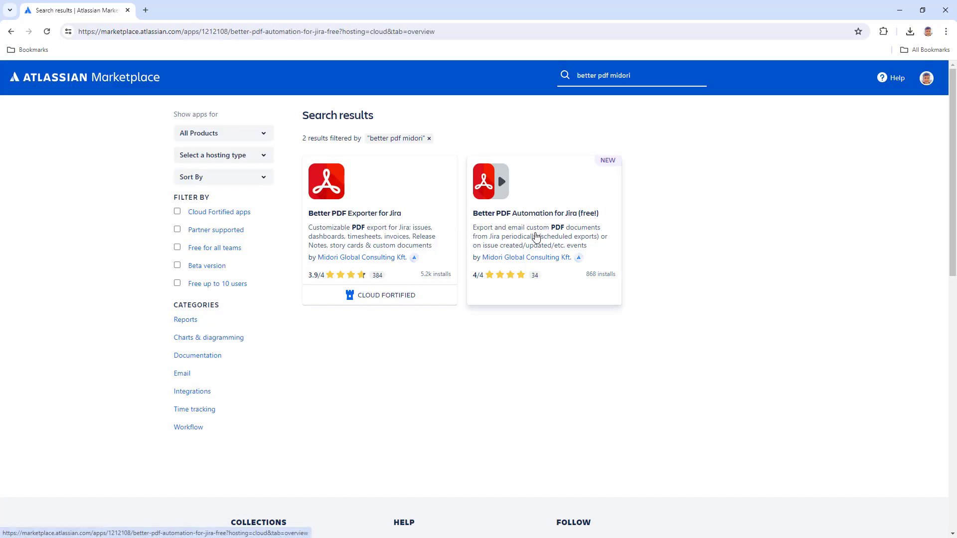
# Choose Get it now on the Better PDF Automation for Jira (free!) app page.
pyautogui.click(536, 239)
pyautogui.click(696, 153)
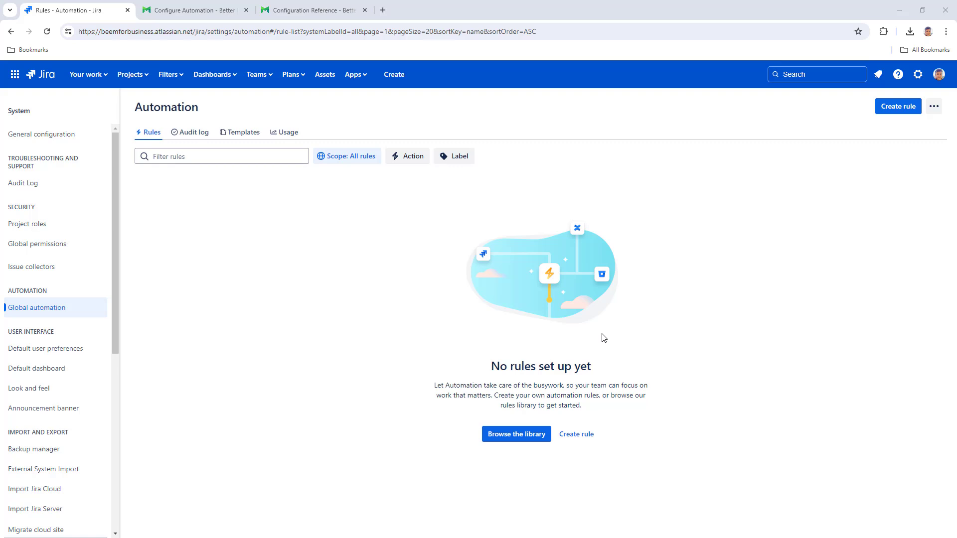
# Create a rule with an Incoming webhook trigger set to No issues, then add a component below it.
pyautogui.click(902, 108)
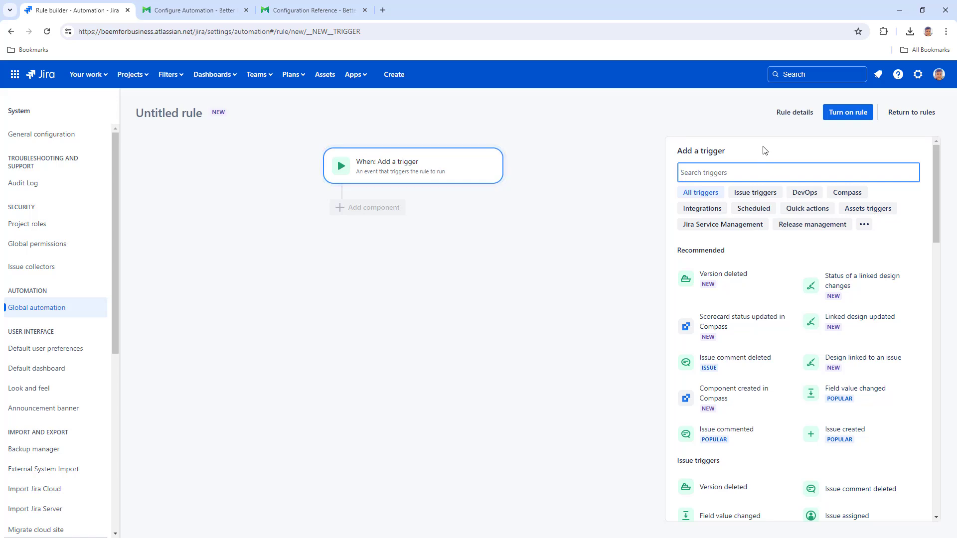
pyautogui.write('web')
pyautogui.click(736, 251)
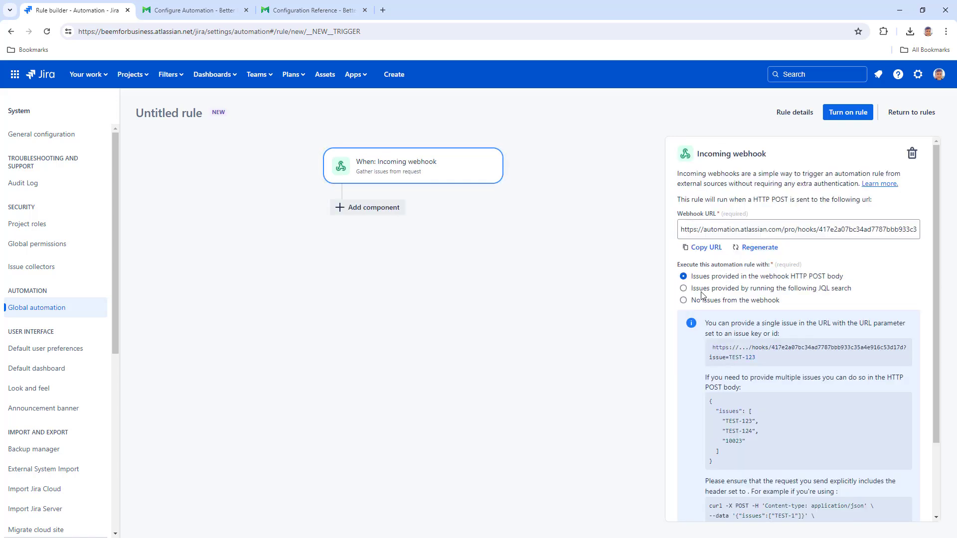
pyautogui.click(684, 301)
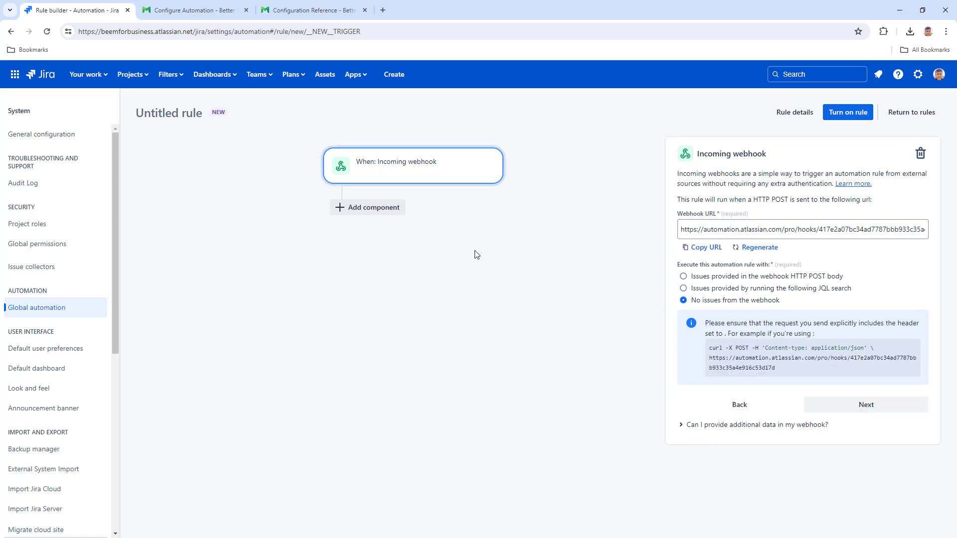
pyautogui.click(375, 207)
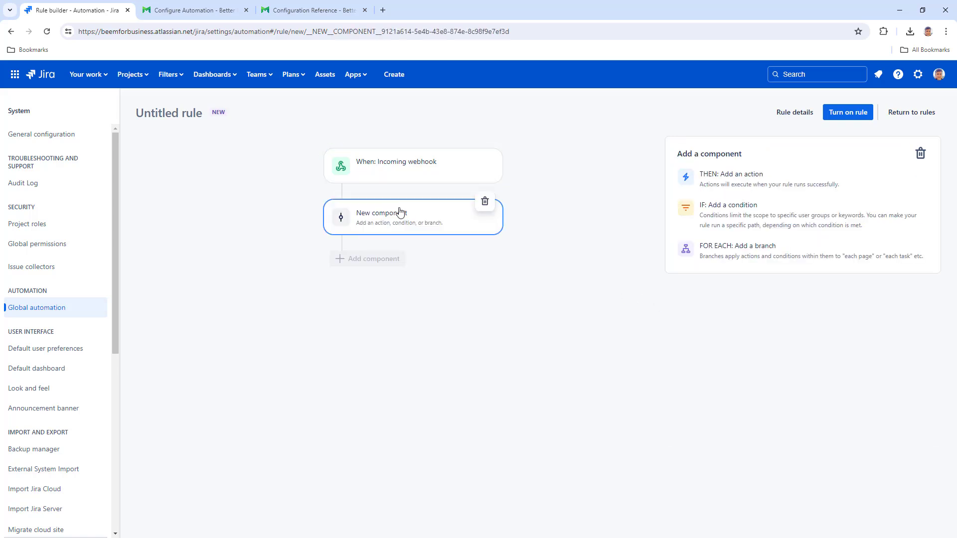
# Add a Log action as the rule's second component.
pyautogui.click(744, 177)
pyautogui.write('log')
pyautogui.click(733, 341)
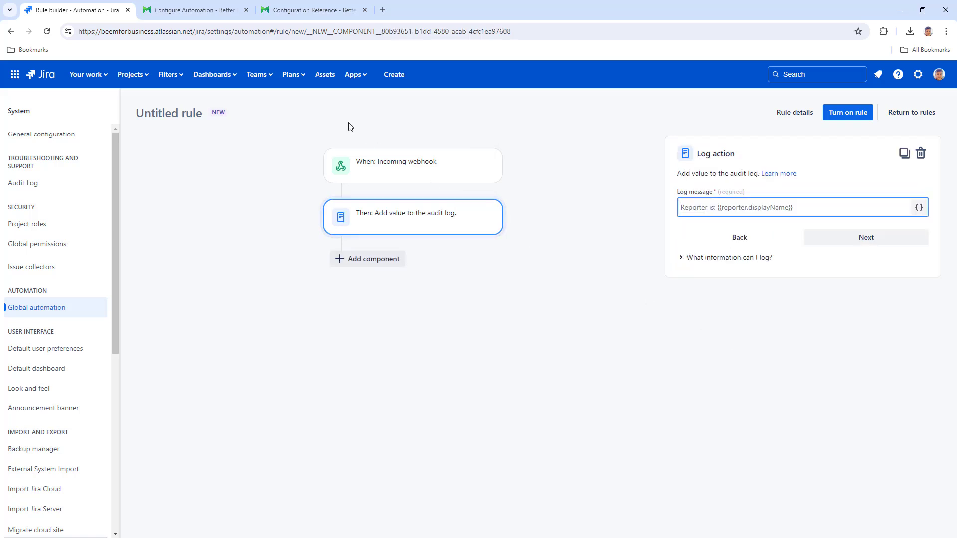
# Paste the documentation's webhookData template into the Log message and add another component.
pyautogui.click(206, 11)
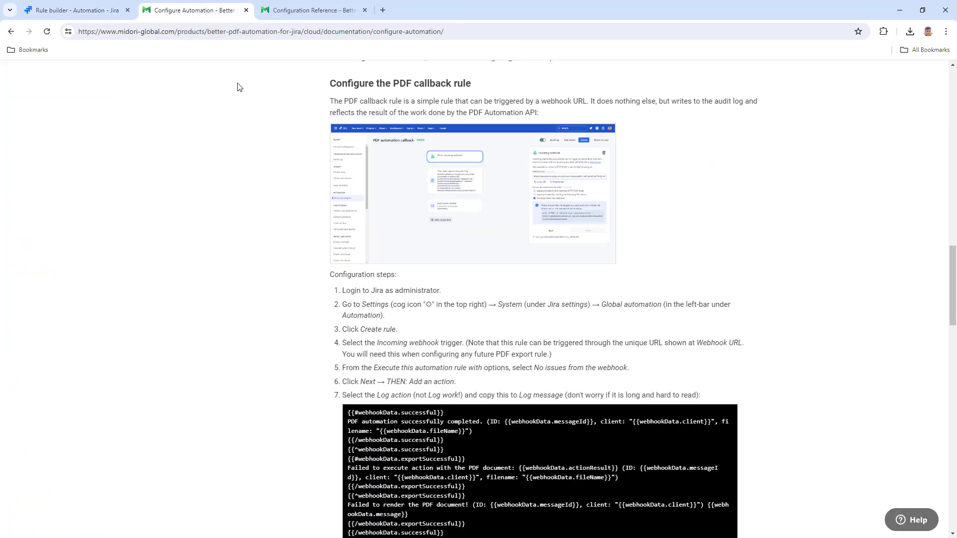
pyautogui.moveTo(953, 290); pyautogui.dragTo(953, 316)
pyautogui.moveTo(726, 272)
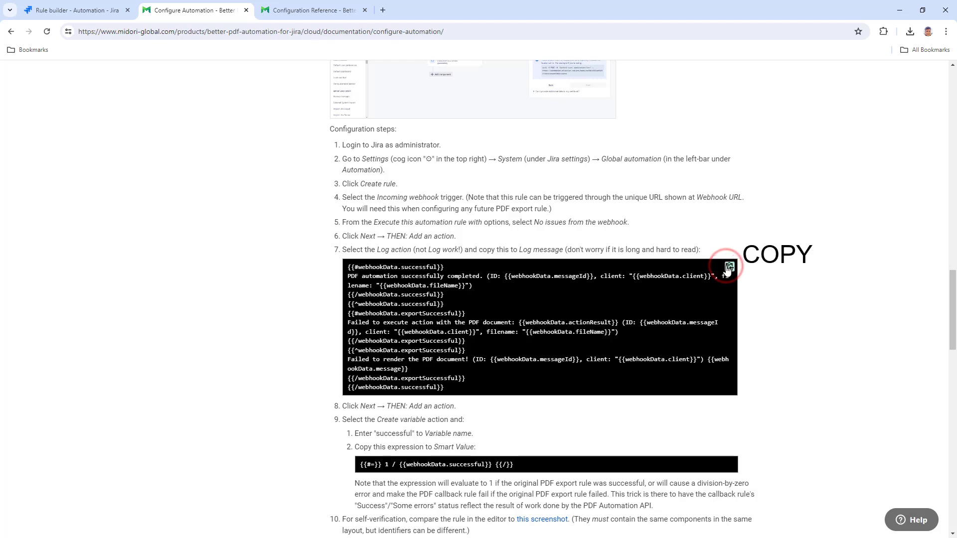
pyautogui.click(728, 267)
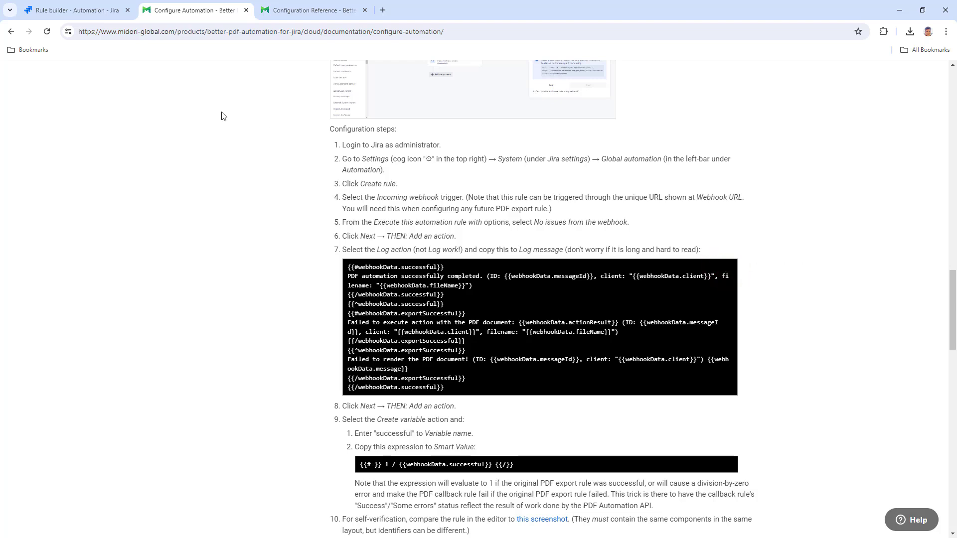
pyautogui.click(70, 11)
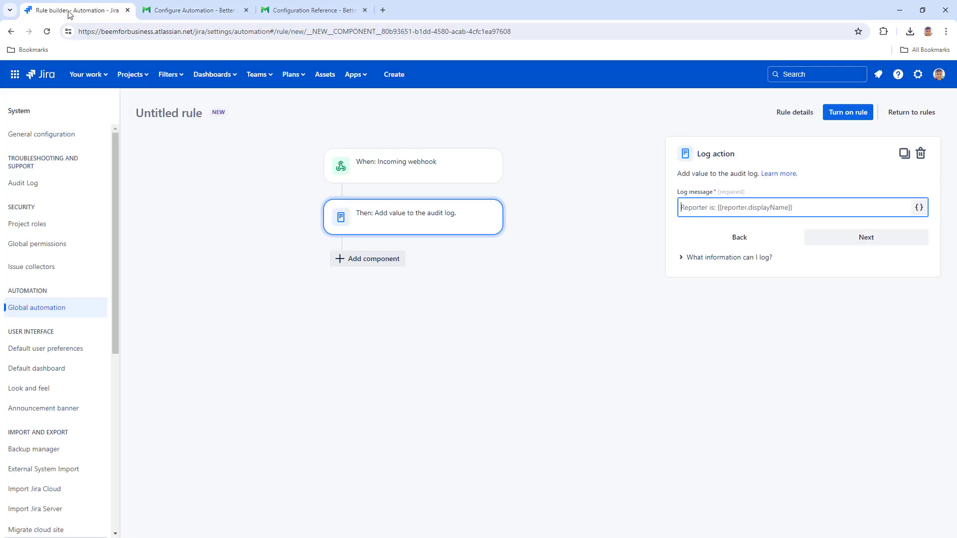
pyautogui.rightClick(712, 216)
pyautogui.click(753, 305)
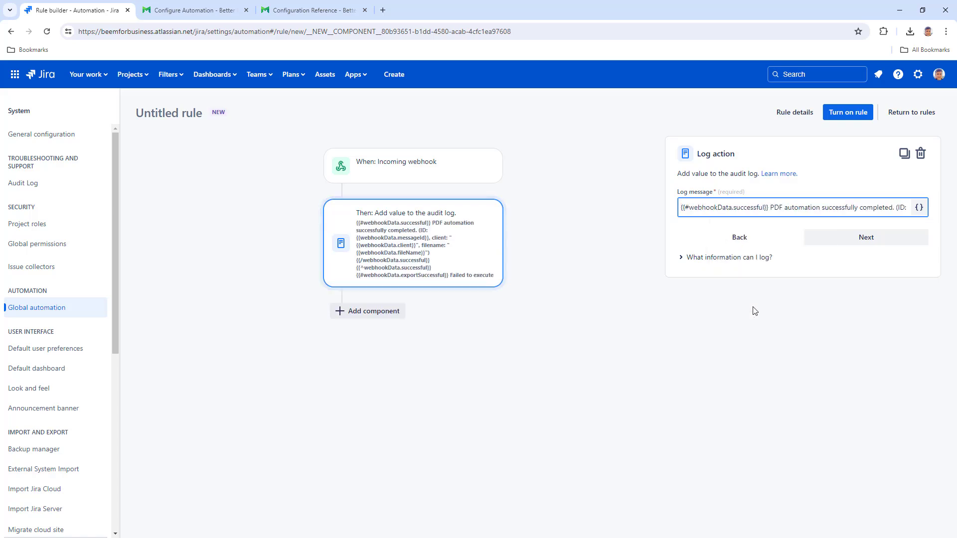
pyautogui.click(386, 311)
# Add a Create variable action 'successful' with smart value {{#=}} 1 / {{webhookData.successful}} {{/}} from the docs.
pyautogui.click(737, 184)
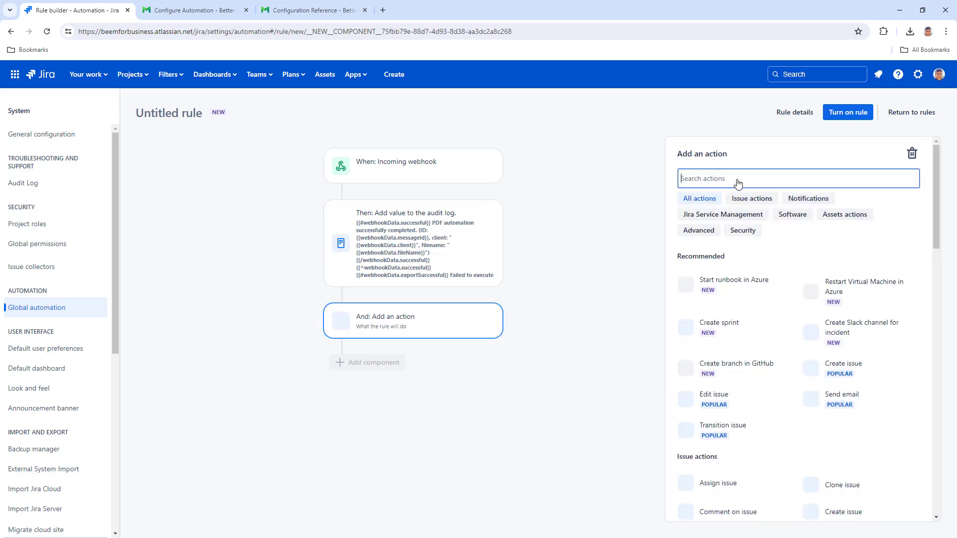
pyautogui.write('var')
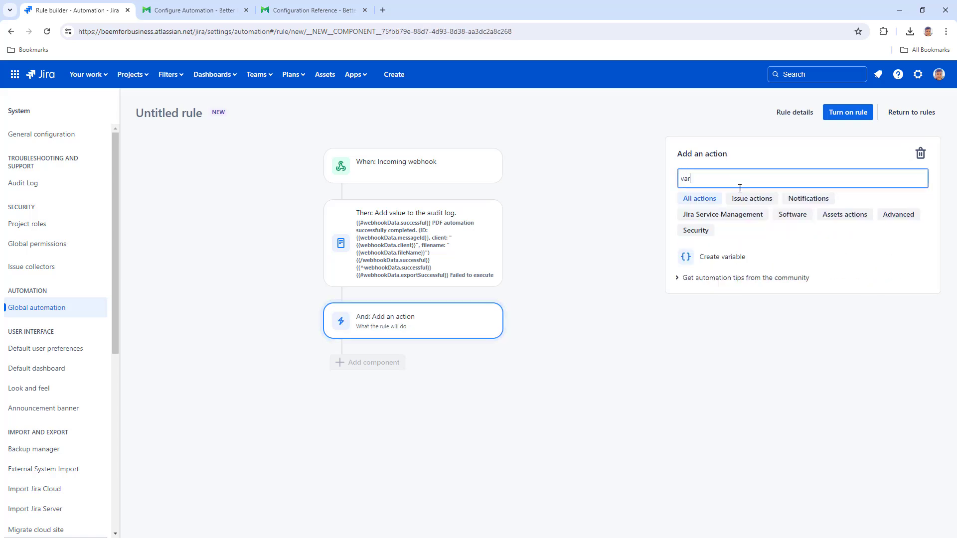
pyautogui.click(739, 259)
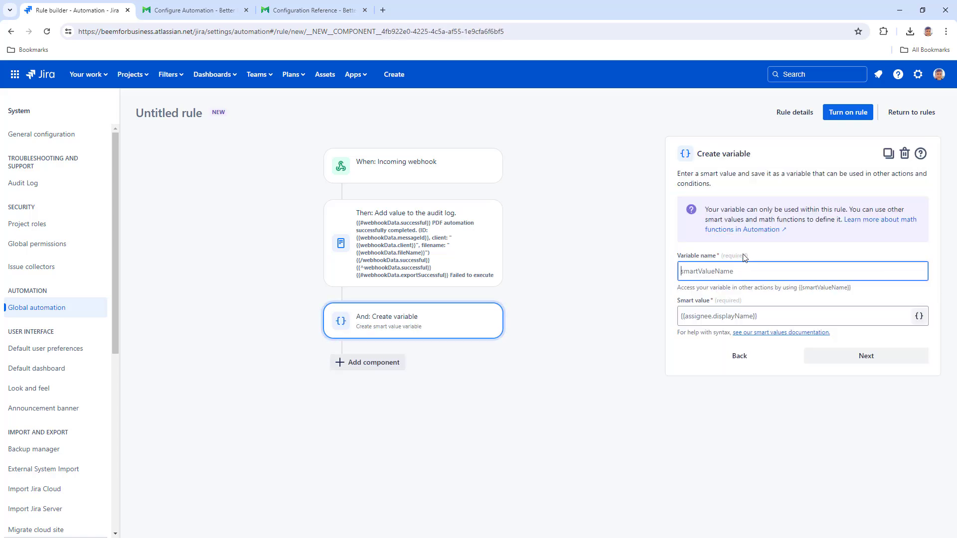
pyautogui.write('successful')
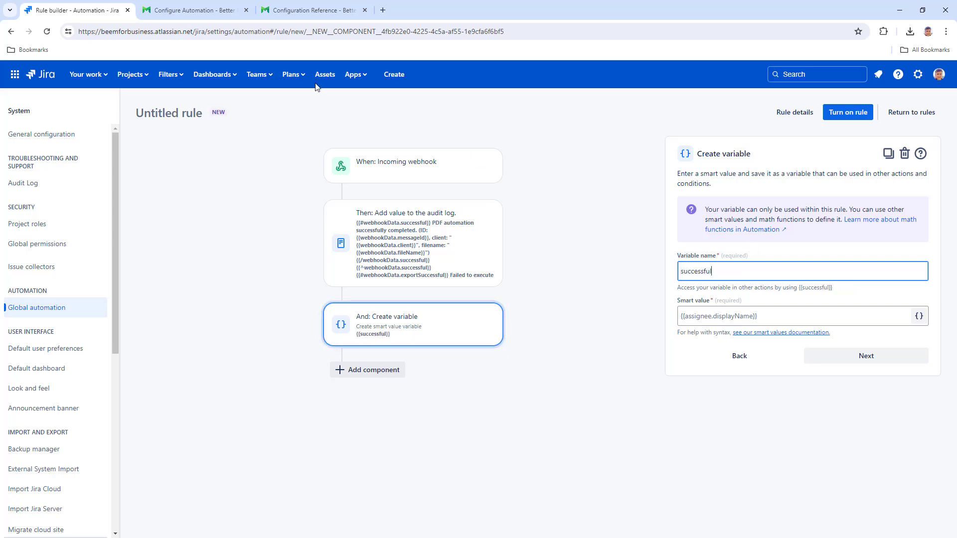
pyautogui.click(212, 8)
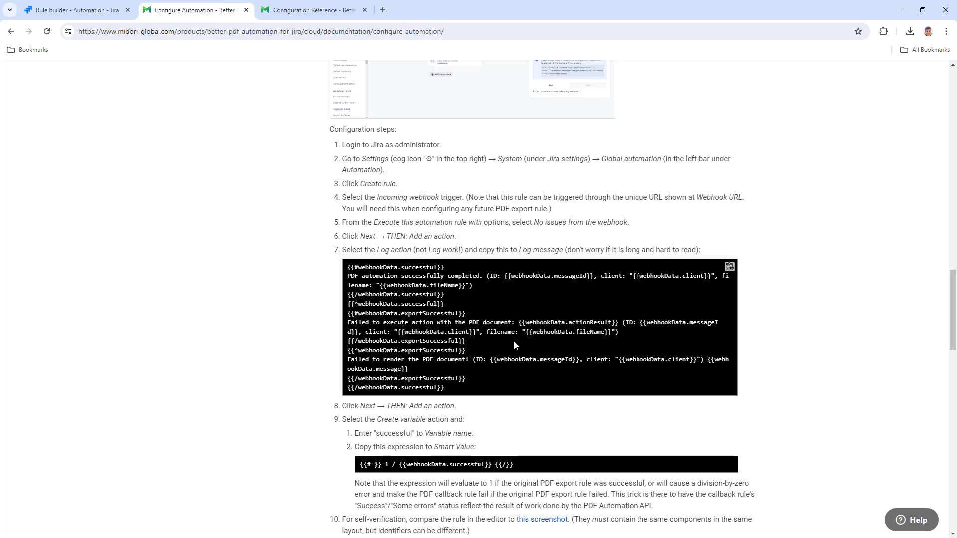
pyautogui.click(730, 465)
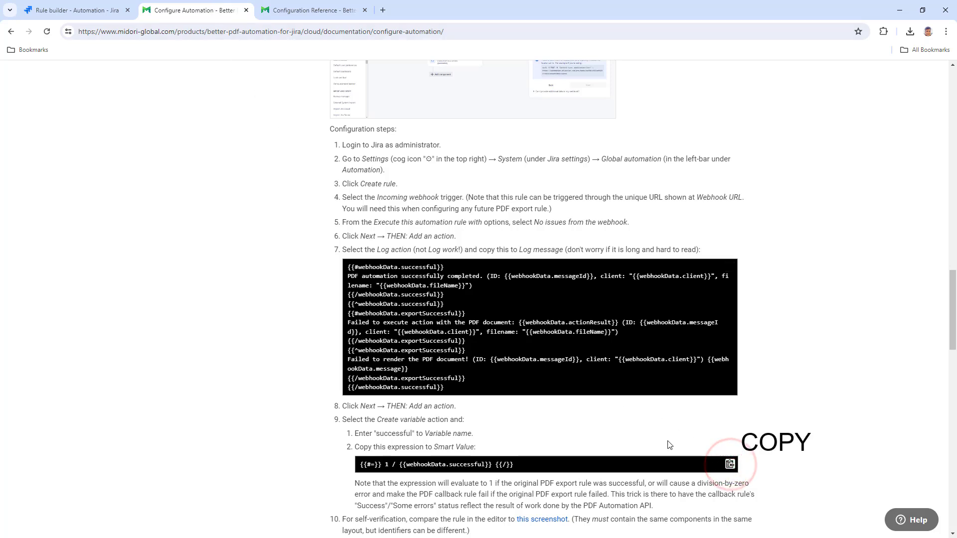
pyautogui.click(98, 11)
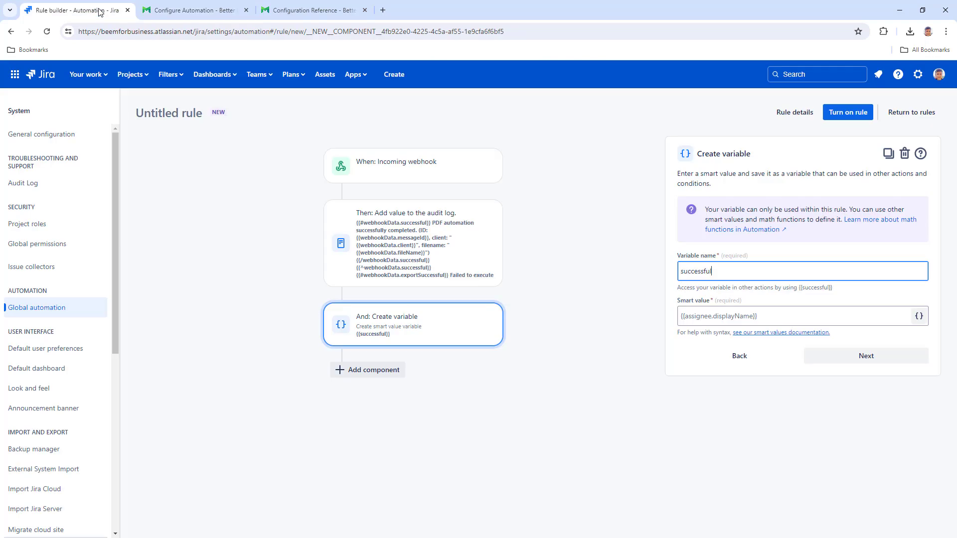
pyautogui.rightClick(725, 318)
pyautogui.click(772, 206)
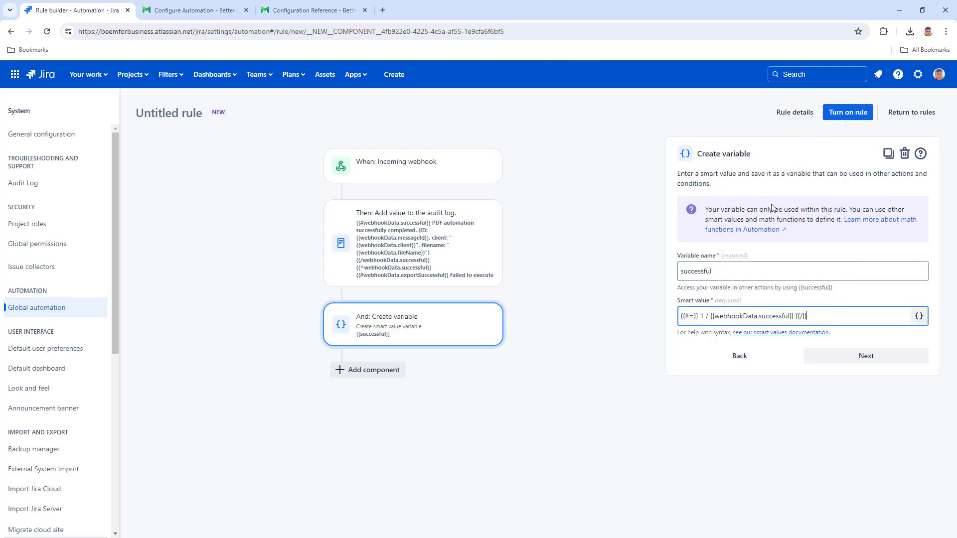
# Name the rule 'PDF callback rule' and turn it on.
pyautogui.click(848, 112)
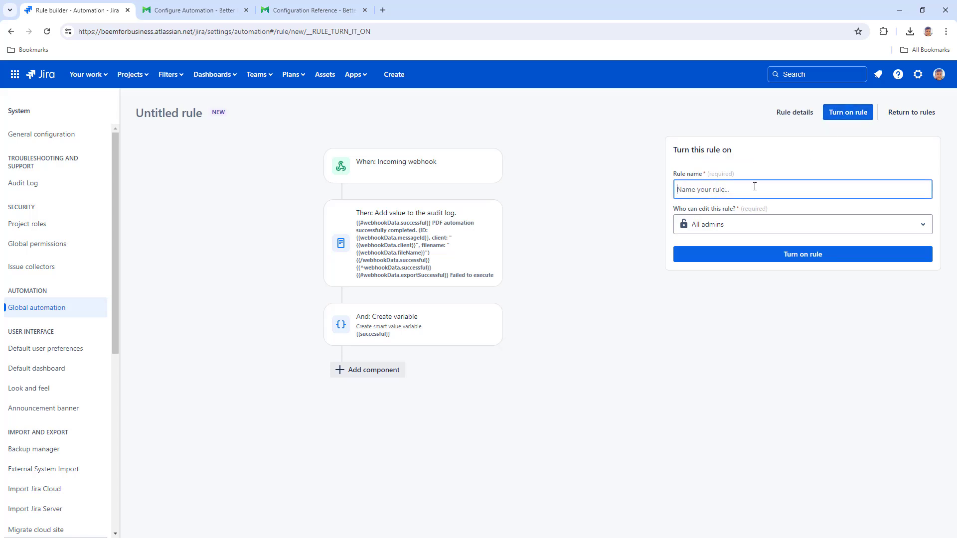
pyautogui.write('PDF callback rule')
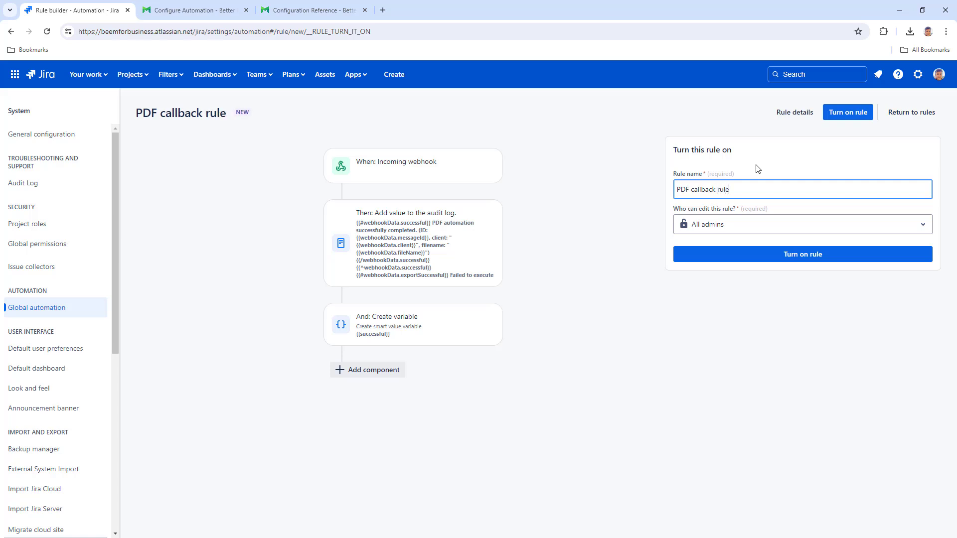
pyautogui.click(853, 117)
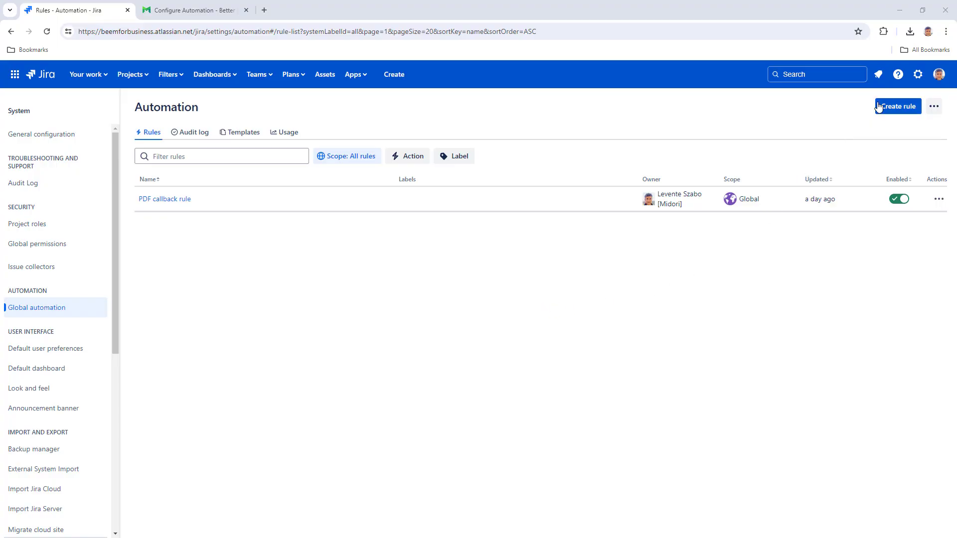
# Create a new rule with a Scheduled trigger that runs every day at 9:00 AM.
pyautogui.click(879, 107)
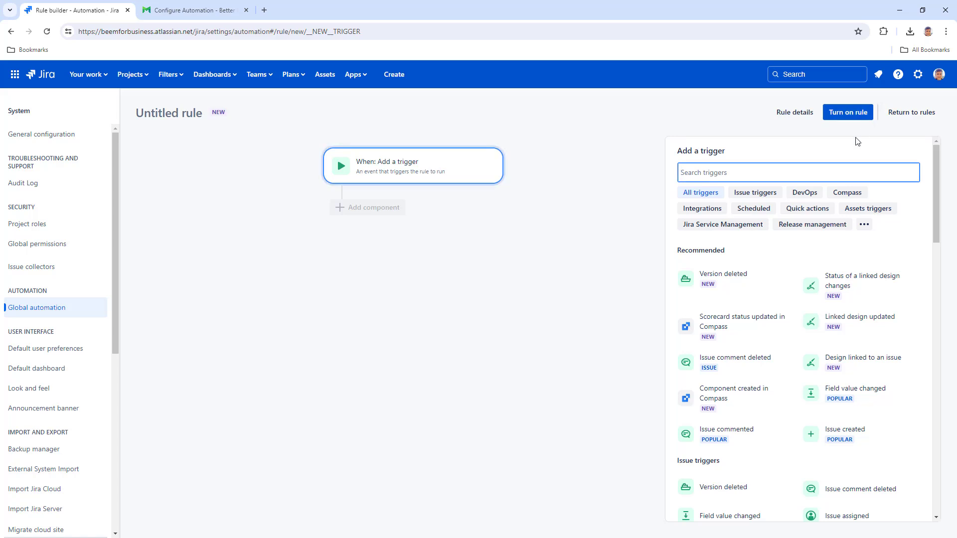
pyautogui.click(758, 209)
pyautogui.click(742, 251)
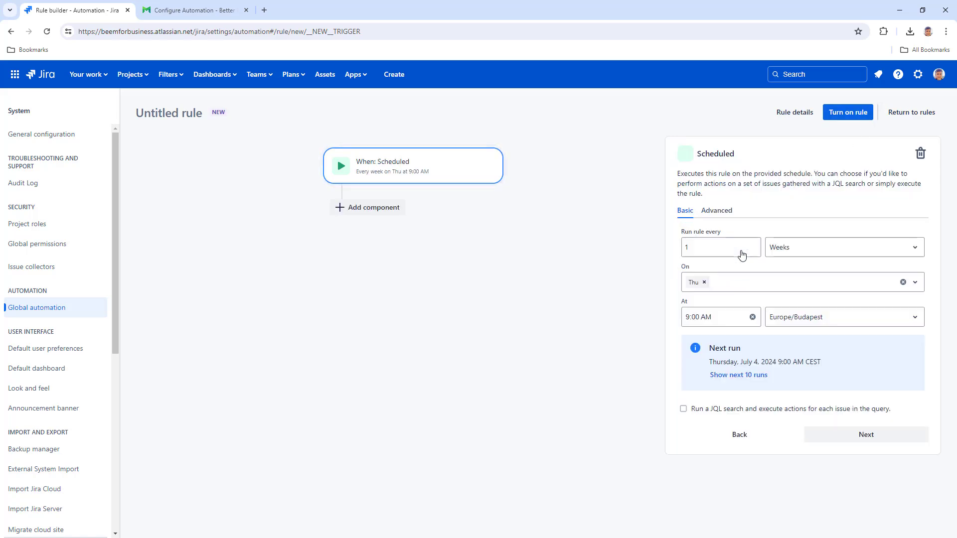
pyautogui.click(799, 257)
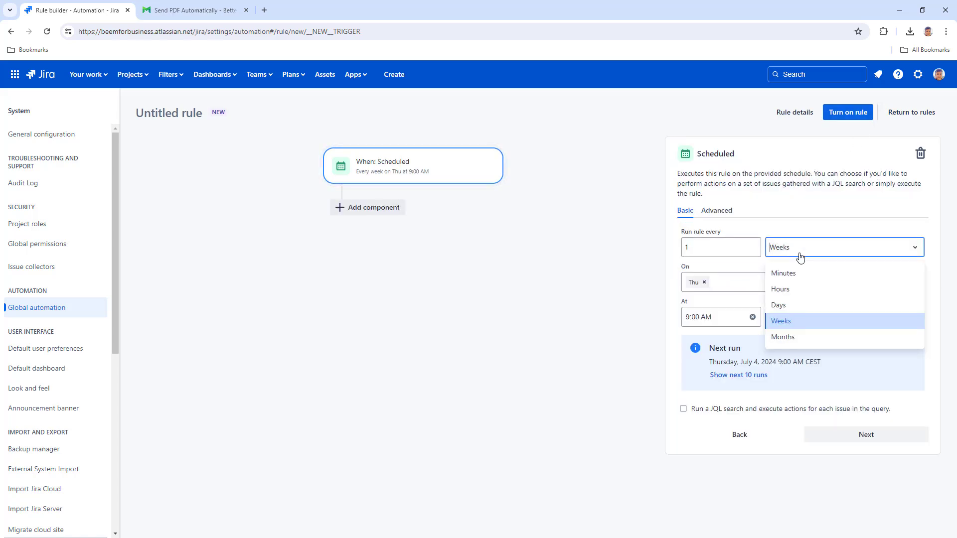
pyautogui.click(791, 304)
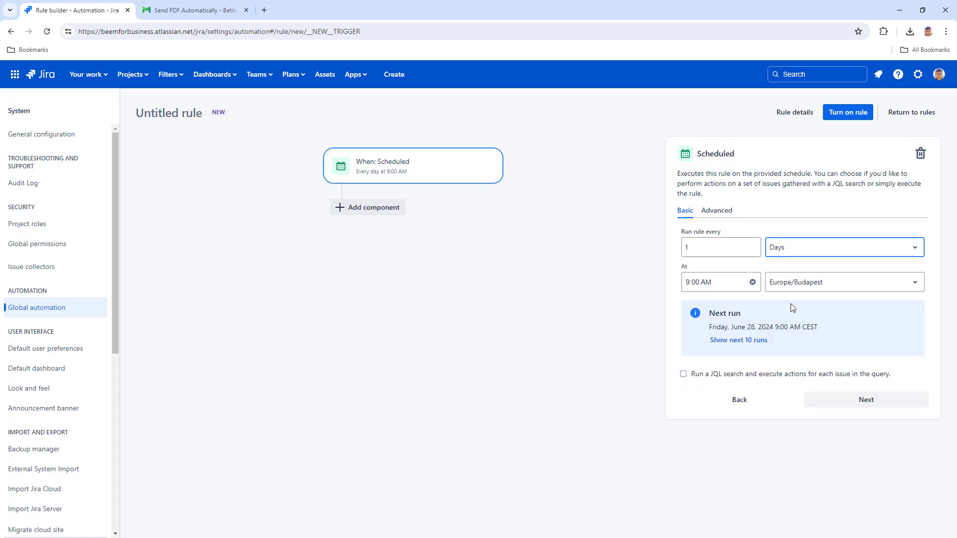
# Add a Send web request action after the scheduled trigger.
pyautogui.click(380, 209)
pyautogui.click(732, 180)
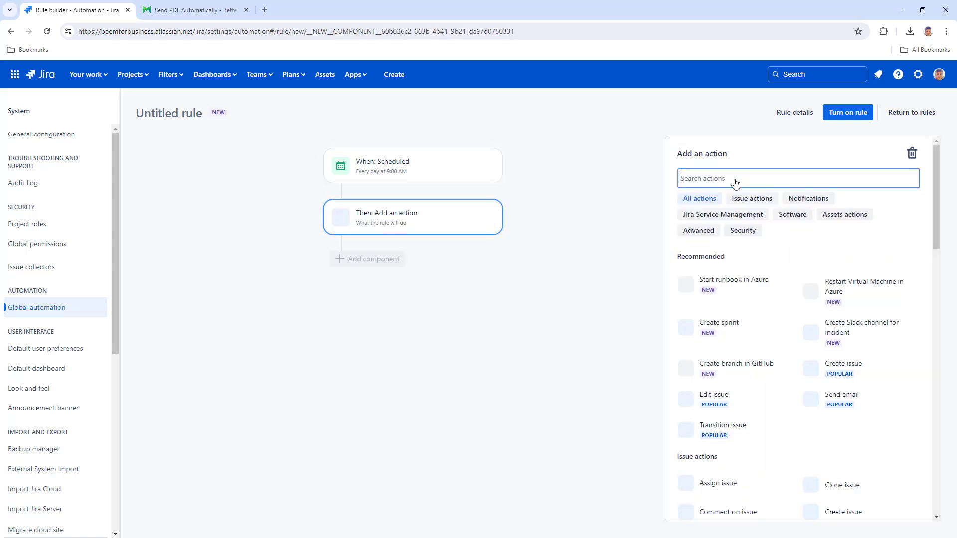
pyautogui.write('we')
pyautogui.click(728, 258)
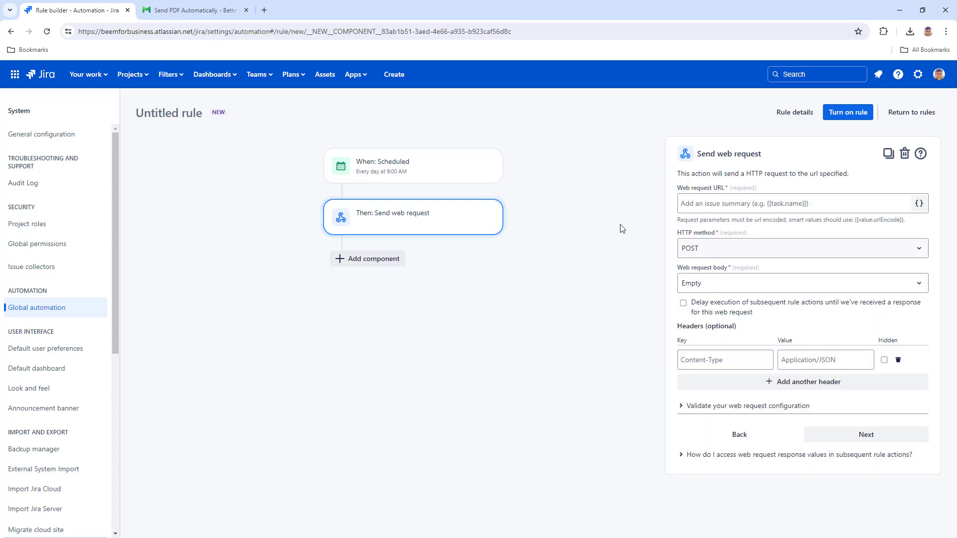
pyautogui.click(205, 11)
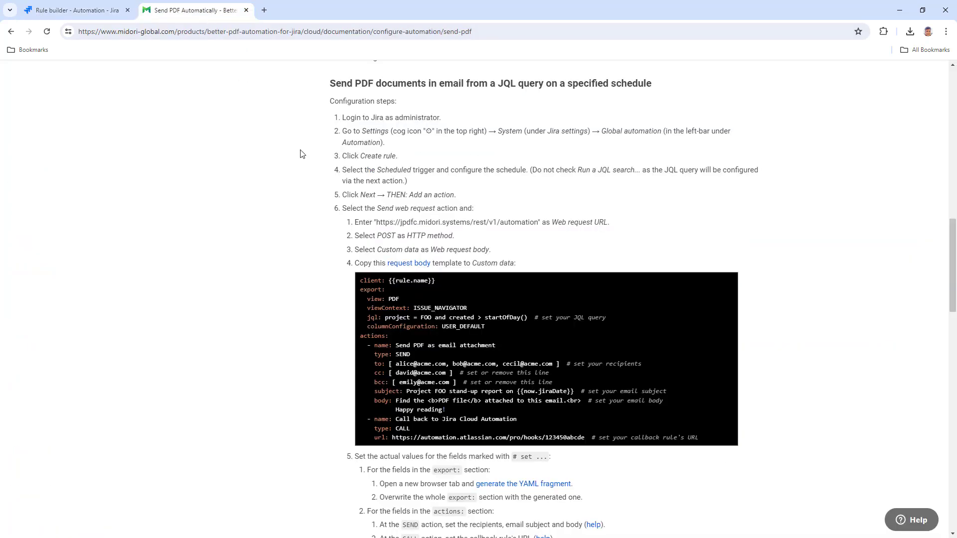
pyautogui.moveTo(378, 223); pyautogui.dragTo(537, 226)
pyautogui.rightClick(536, 226)
pyautogui.click(543, 234)
pyautogui.click(116, 11)
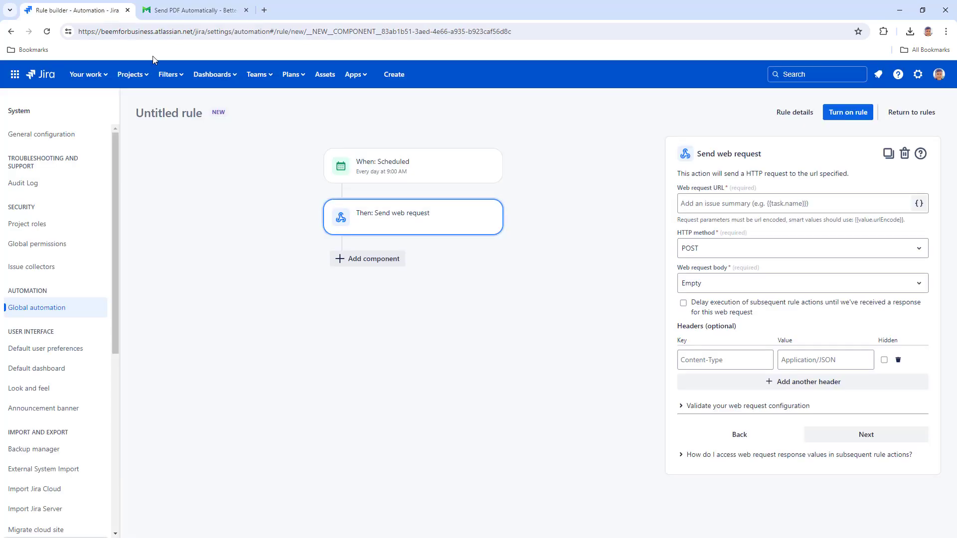
pyautogui.rightClick(710, 210)
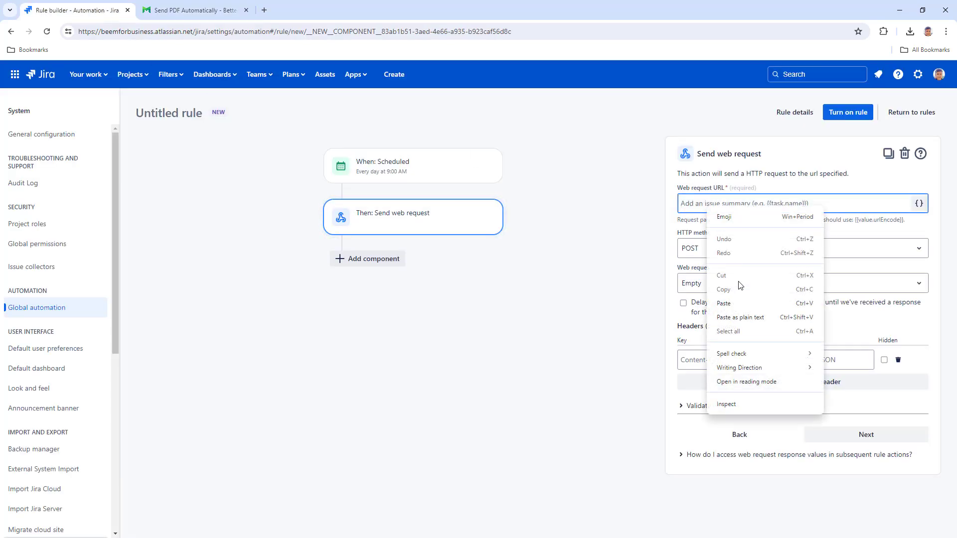
pyautogui.click(741, 304)
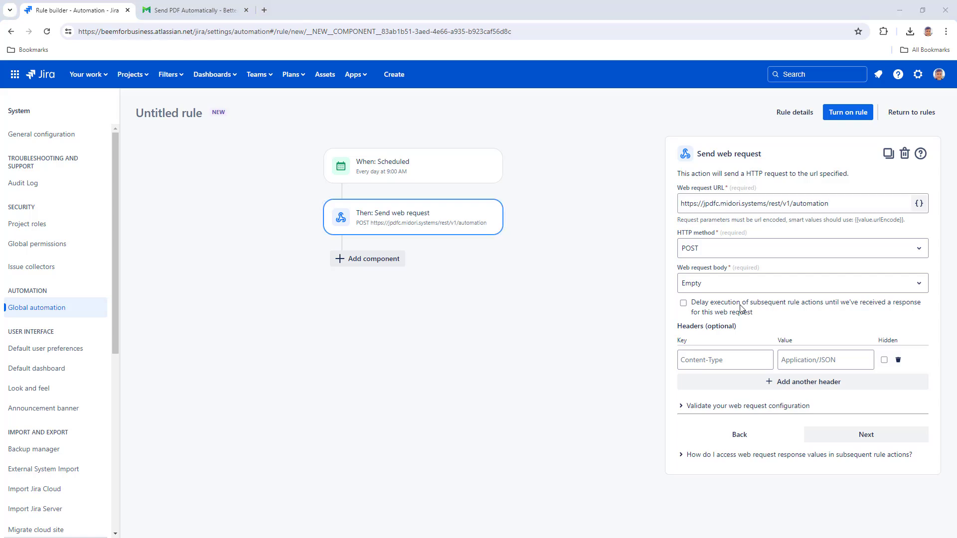
# Set the request body to Custom data and paste in the documentation's YAML template.
pyautogui.click(742, 285)
pyautogui.click(729, 342)
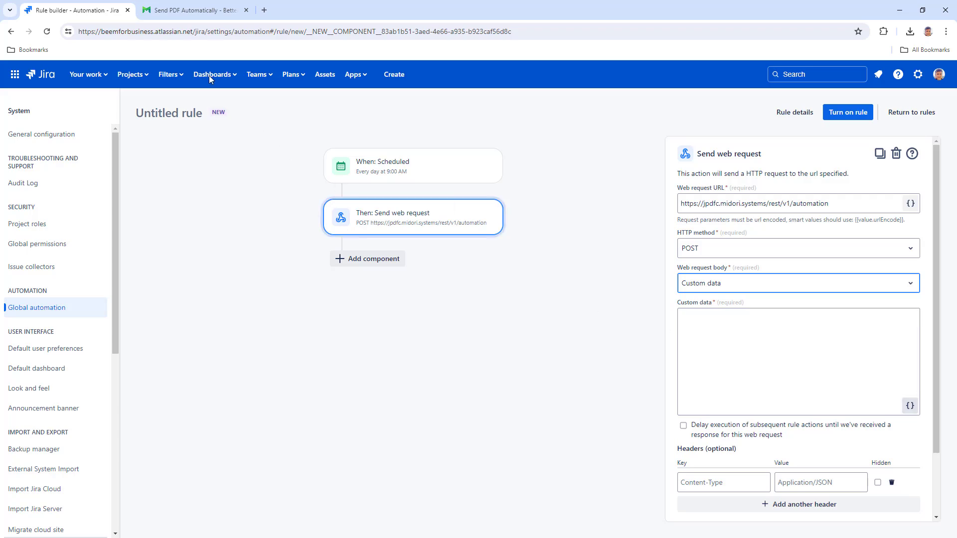
pyautogui.click(195, 10)
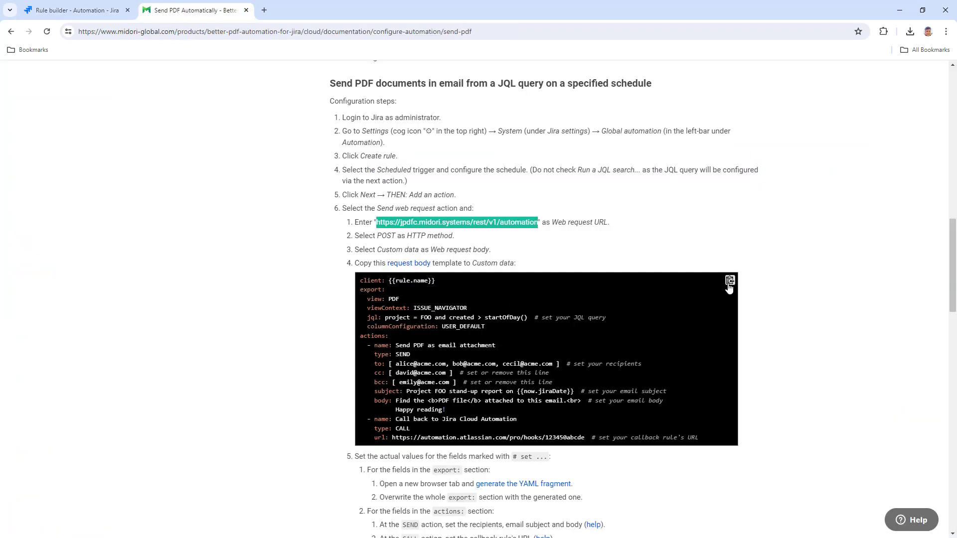
pyautogui.click(729, 282)
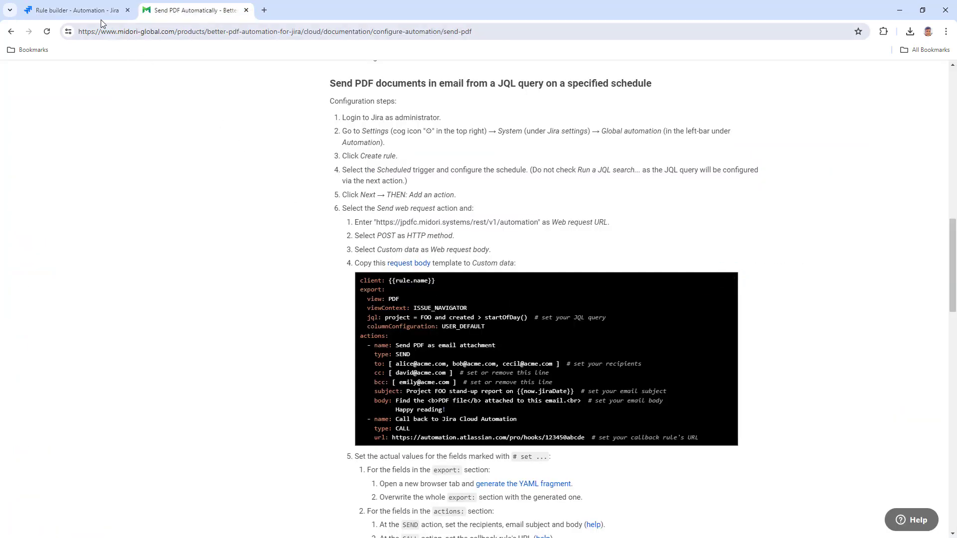
pyautogui.click(75, 10)
pyautogui.click(701, 322)
pyautogui.rightClick(700, 321)
pyautogui.click(732, 210)
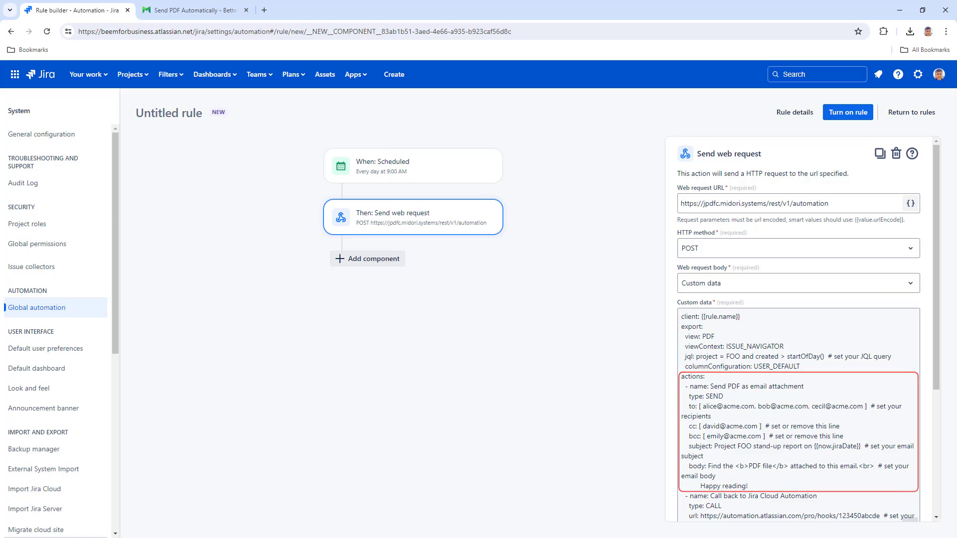
# Replace the placeholder callback URL with the callback rule's webhook URL and enable Delay execution.
pyautogui.scroll(-2, 802, 329)
pyautogui.scroll(-3, 802, 329)
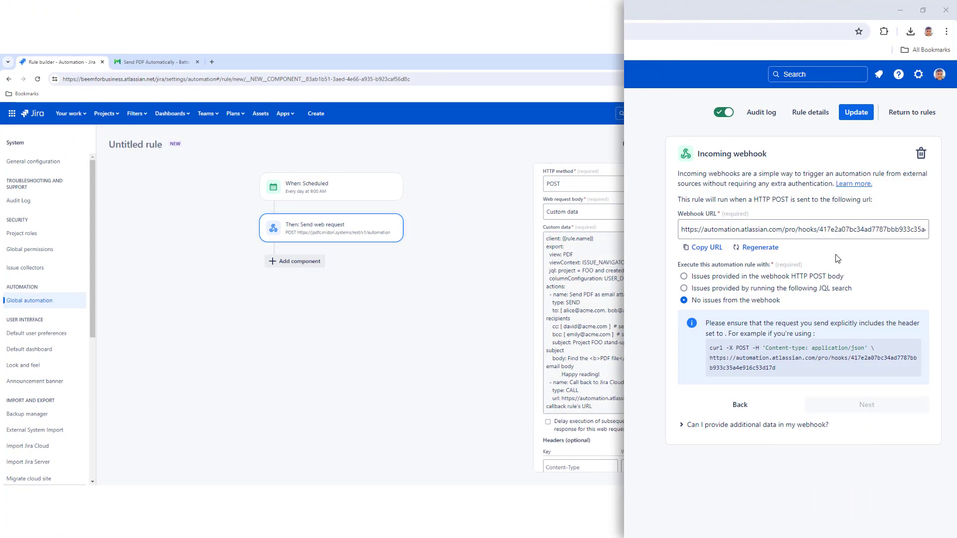
pyautogui.click(718, 249)
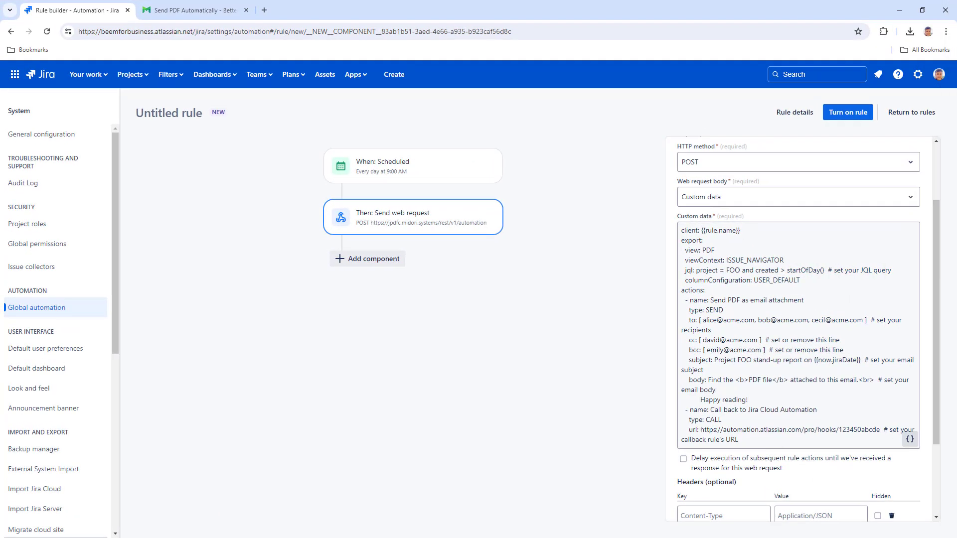
pyautogui.moveTo(700, 430); pyautogui.dragTo(739, 439)
pyautogui.hotkey('ctrl', 'v')
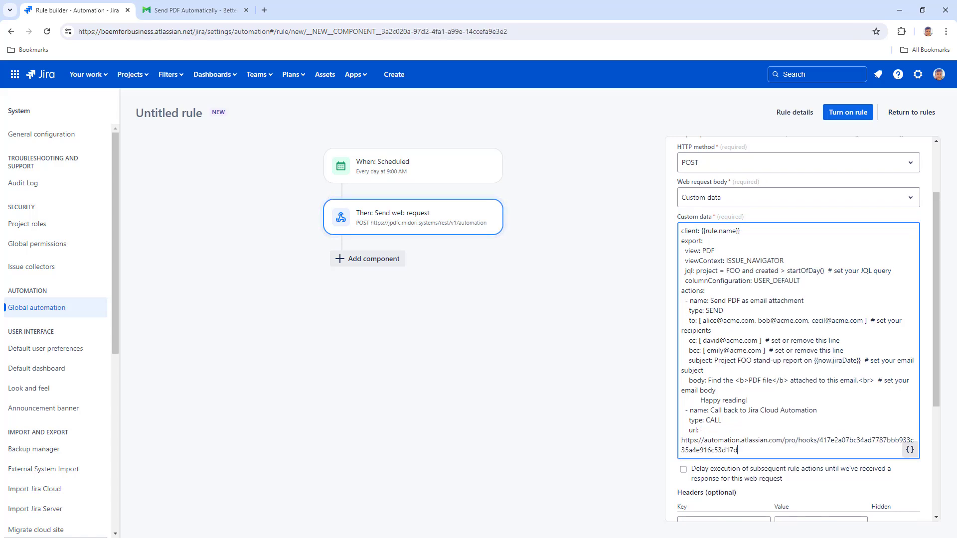
pyautogui.click(683, 470)
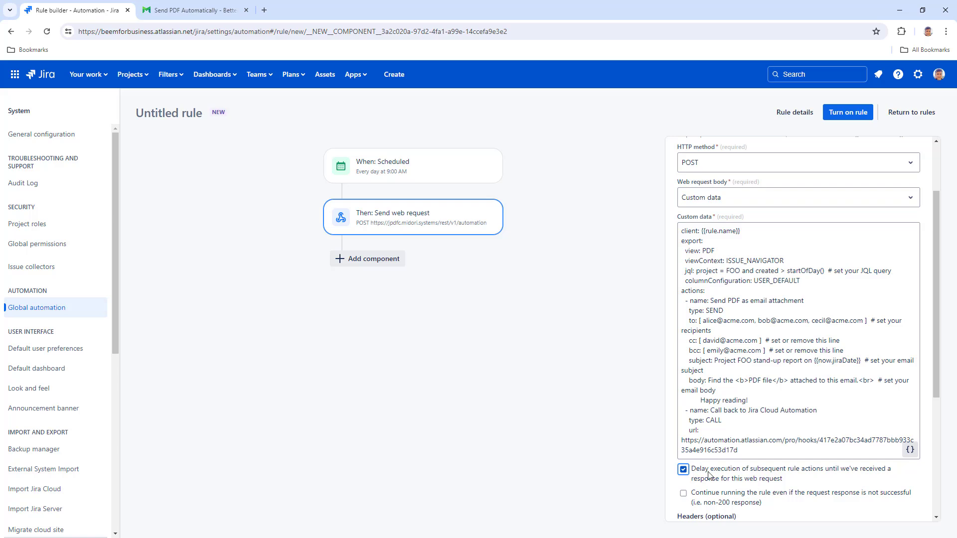
# Look up the required request headers reference in the Send PDF documentation.
pyautogui.moveTo(934, 359); pyautogui.dragTo(932, 451)
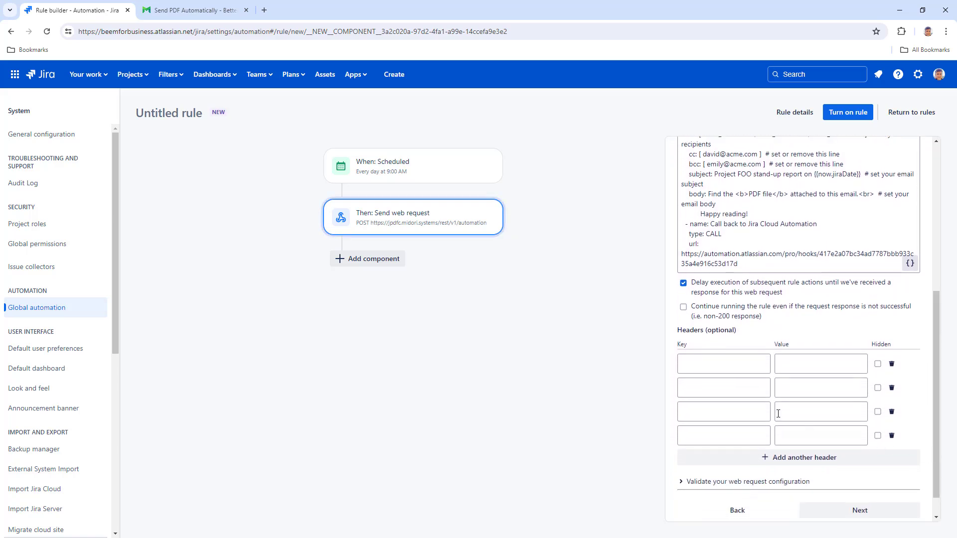
pyautogui.click(208, 10)
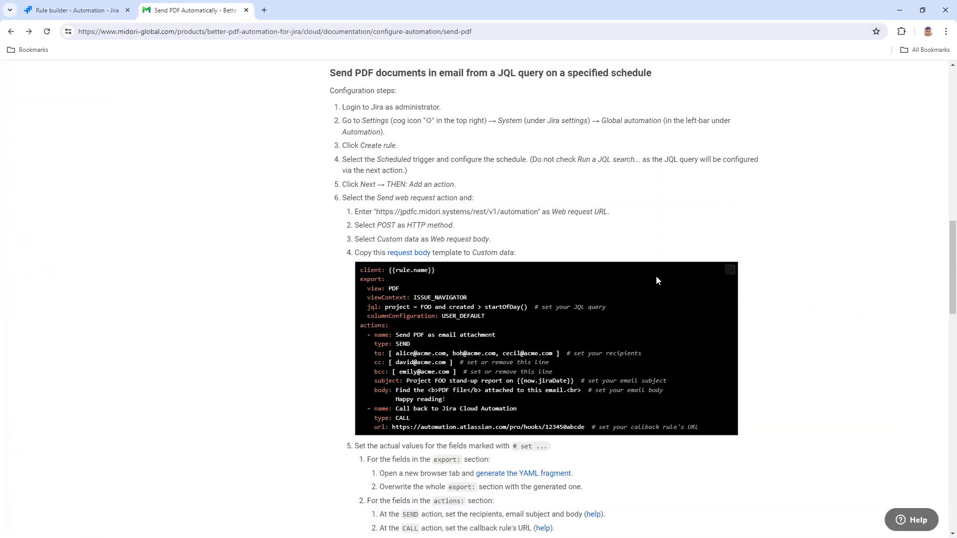
pyautogui.moveTo(951, 247); pyautogui.dragTo(945, 320)
pyautogui.click(447, 205)
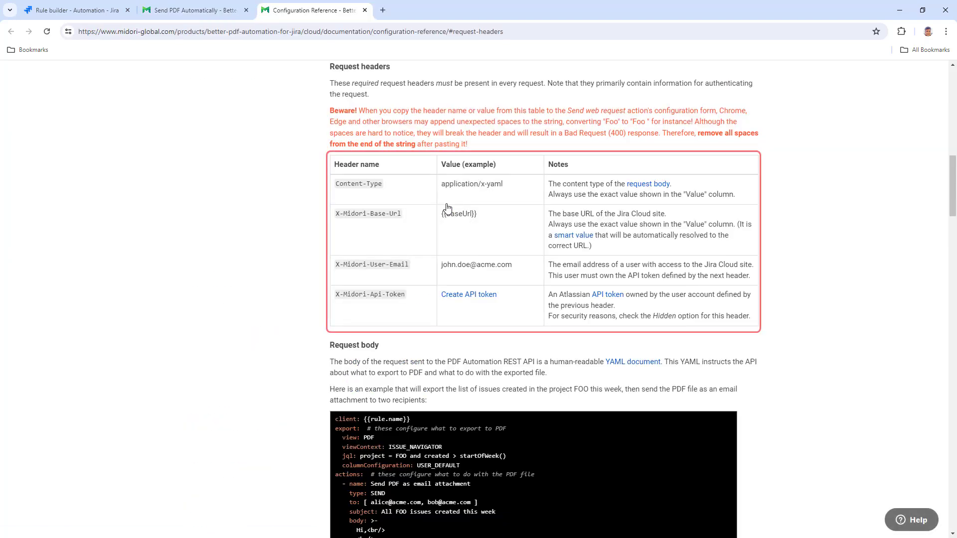
pyautogui.click(83, 14)
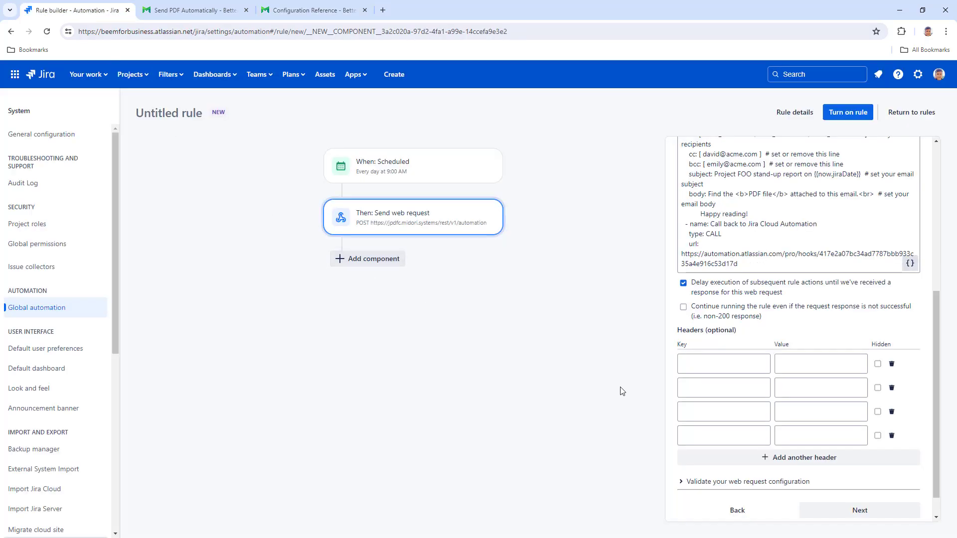
# Add headers Content-Type: application/x-yaml and X-Midori-Base-Url: {{baseUrl}}.
pyautogui.write('Content-Type')
pyautogui.press('Tab')
pyautogui.write('application/x-ya')
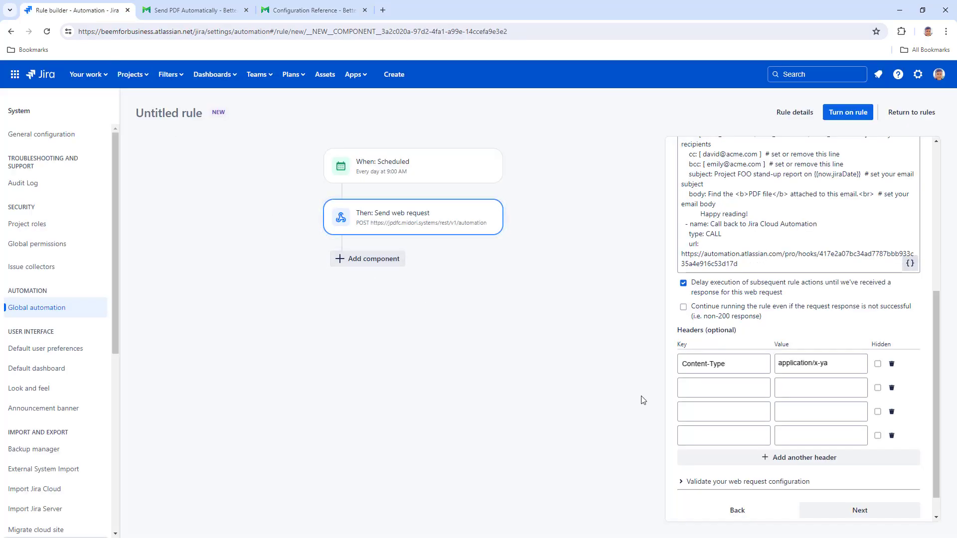
pyautogui.write('ml')
pyautogui.press('Tab')
pyautogui.write('X-Midori-Base-Url')
pyautogui.press('Tab')
pyautogui.write('{{baseUrl}}')
# Add the X-Midori-User-Email header with the user's e-mail and the API token header.
pyautogui.press('Tab')
pyautogui.press('Tab')
pyautogui.press('Tab')
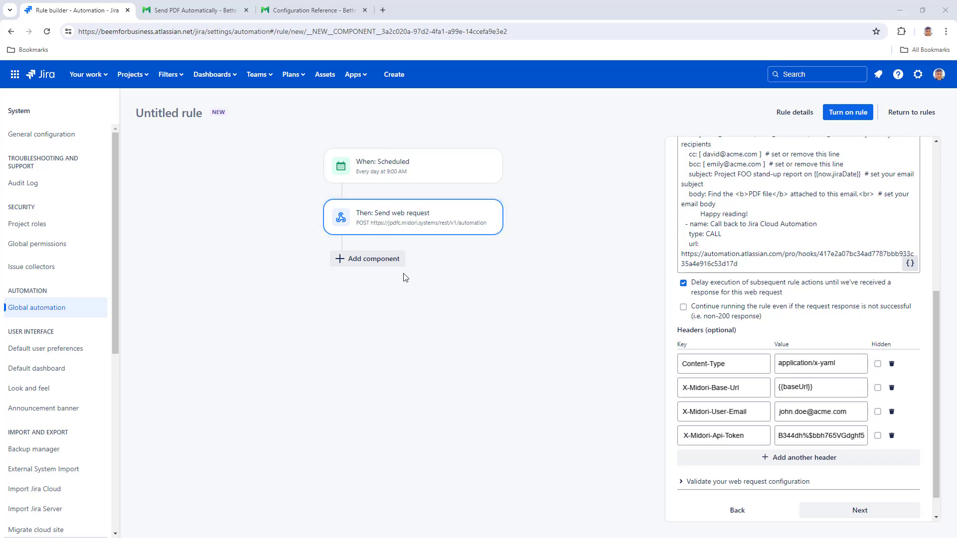
# Add a Log action as a new step after the web request.
pyautogui.click(379, 260)
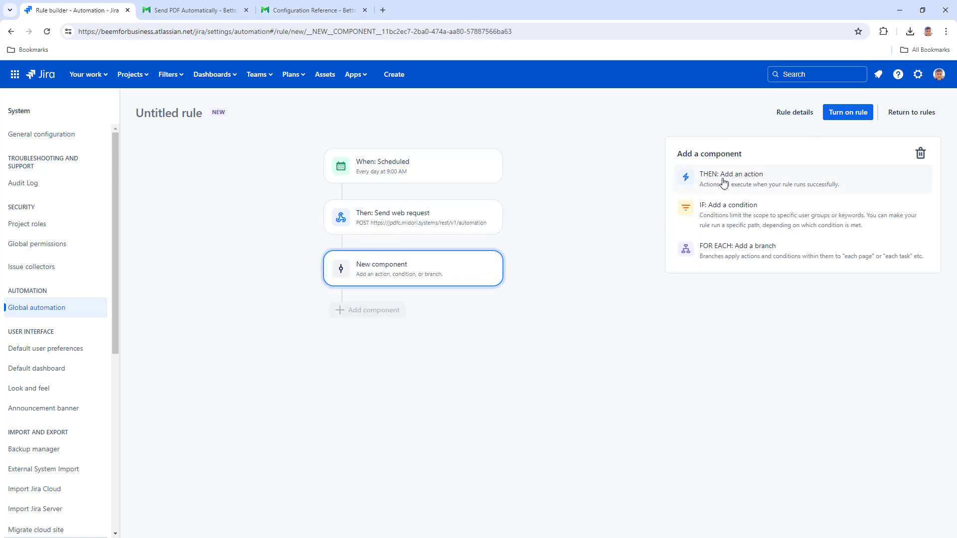
pyautogui.click(723, 178)
pyautogui.write('log')
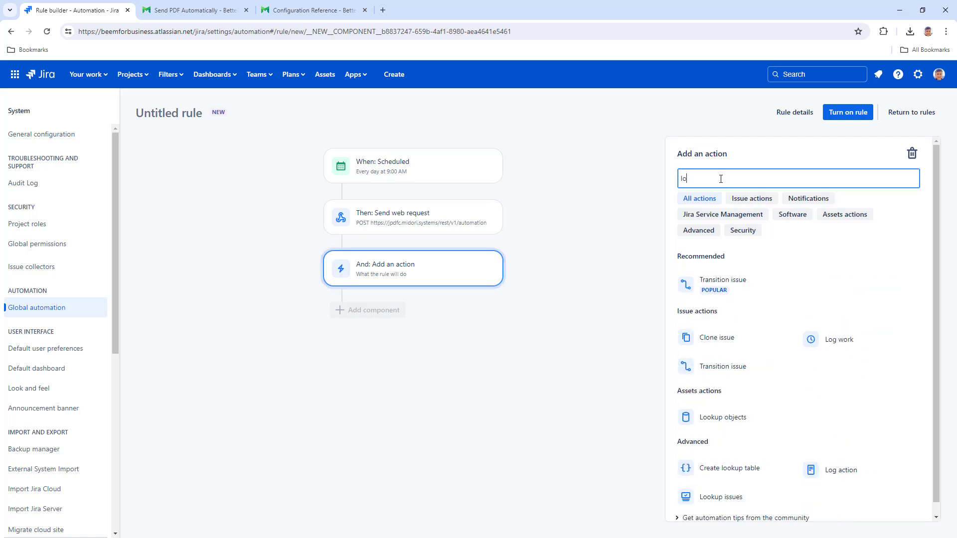
pyautogui.click(723, 334)
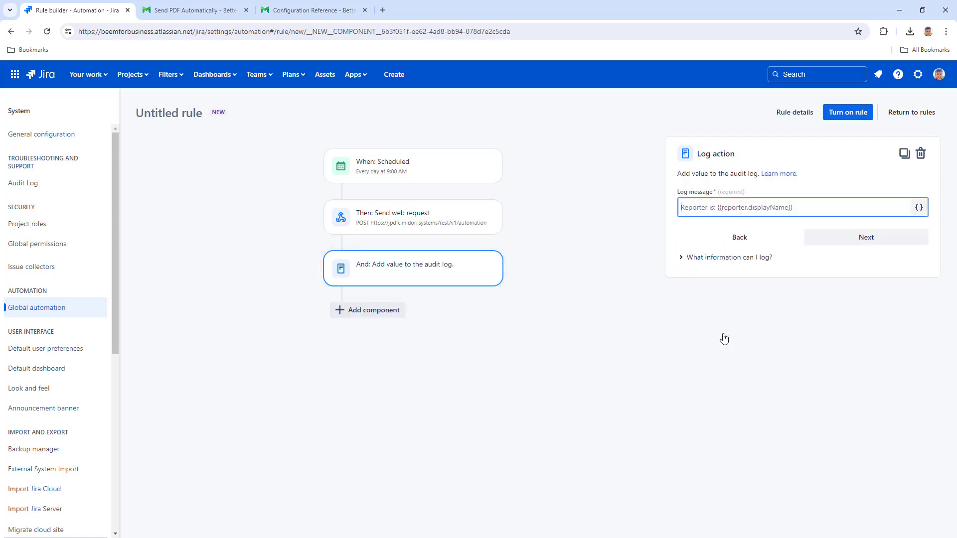
# Paste the guide's message 'PDF automation started. (ID: {{webResponse.body.messageId}})' into the log field.
pyautogui.click(196, 10)
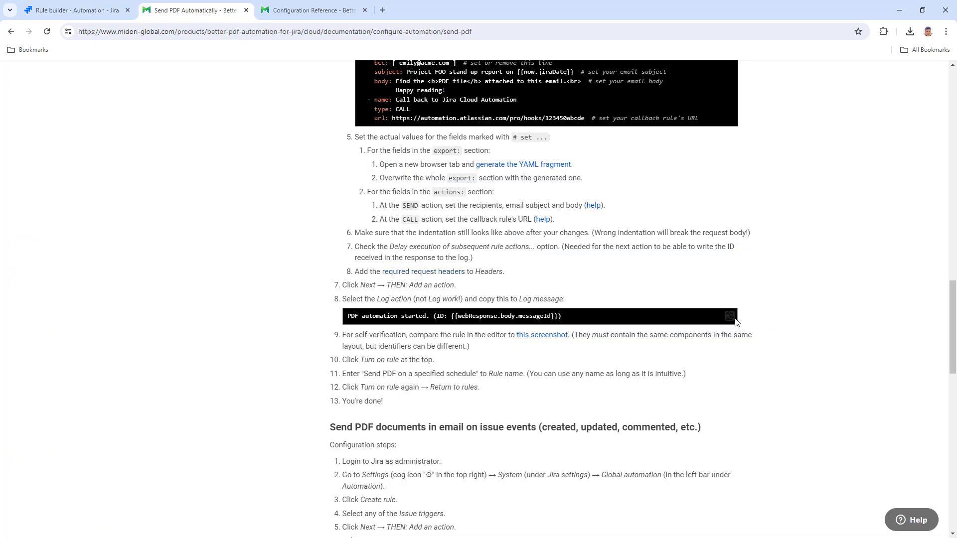
pyautogui.click(729, 317)
pyautogui.click(101, 10)
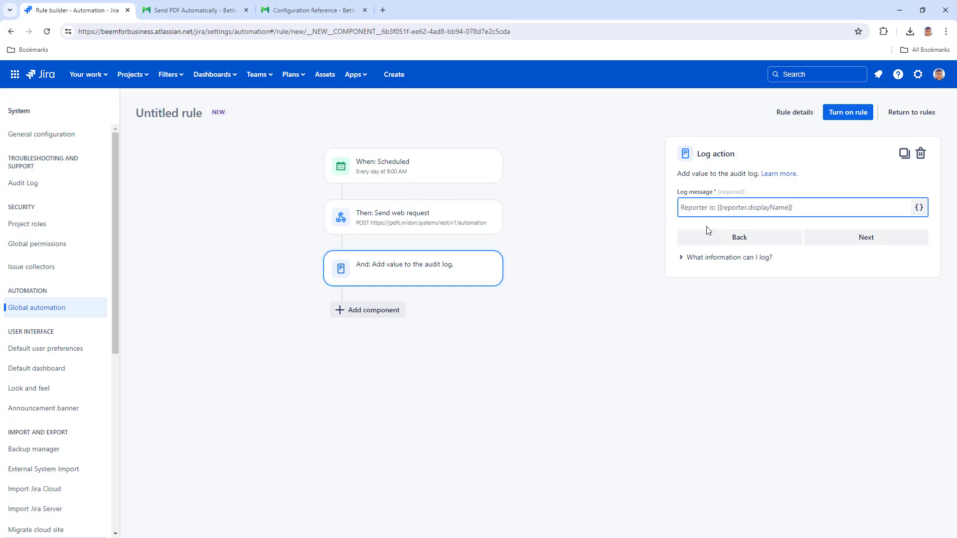
pyautogui.rightClick(712, 207)
pyautogui.click(727, 304)
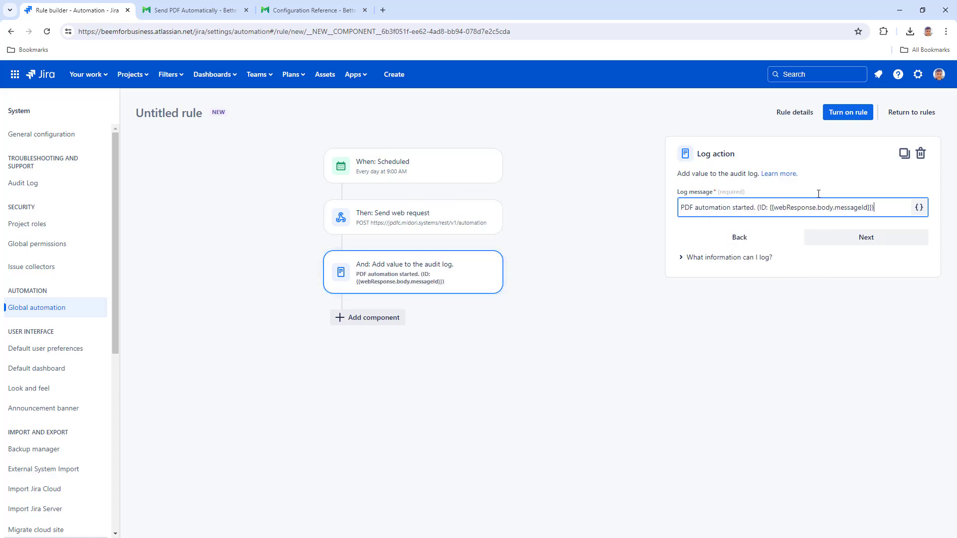
# Save the rule as 'Send PDF on schedule', turn it on, and reopen the web request settings.
pyautogui.click(845, 116)
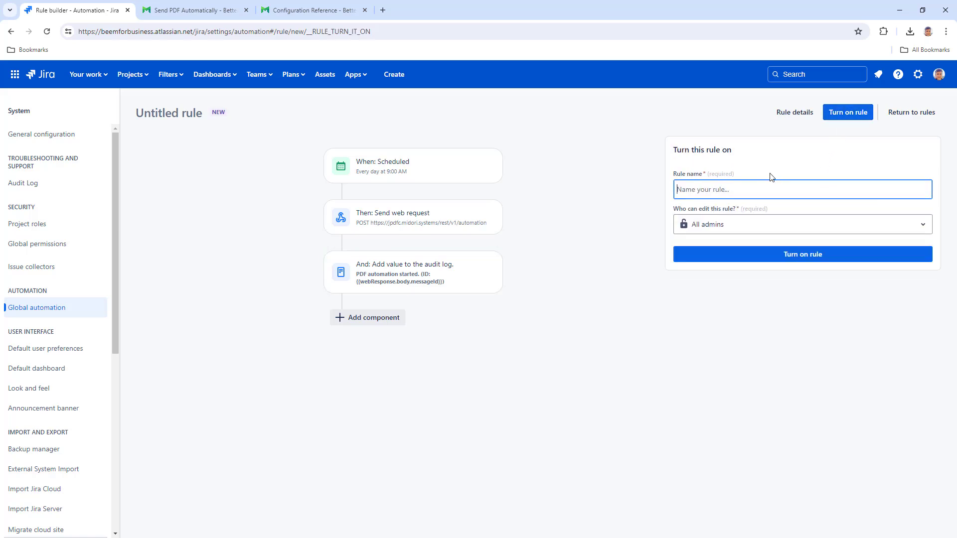
pyautogui.write('Send PDF o')
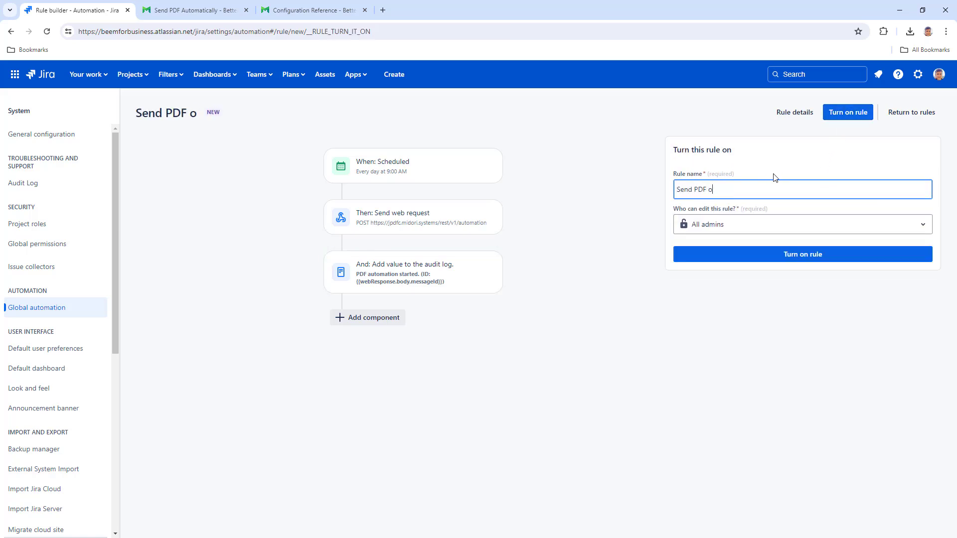
pyautogui.write('n schedule')
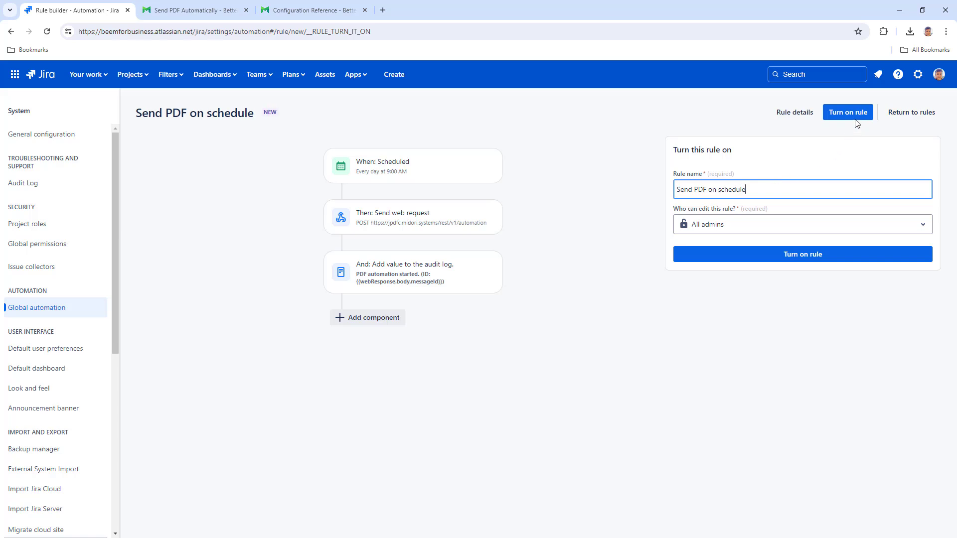
pyautogui.click(856, 121)
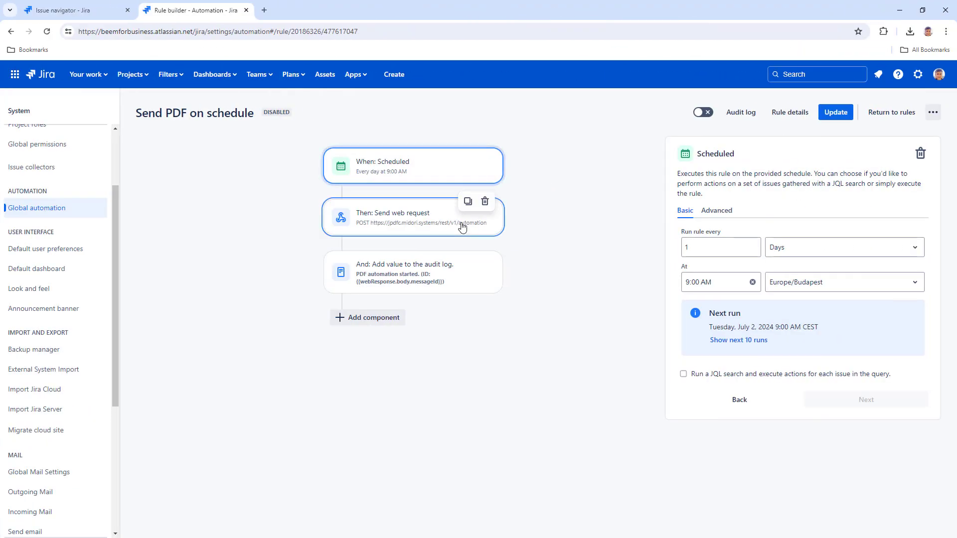
pyautogui.click(465, 229)
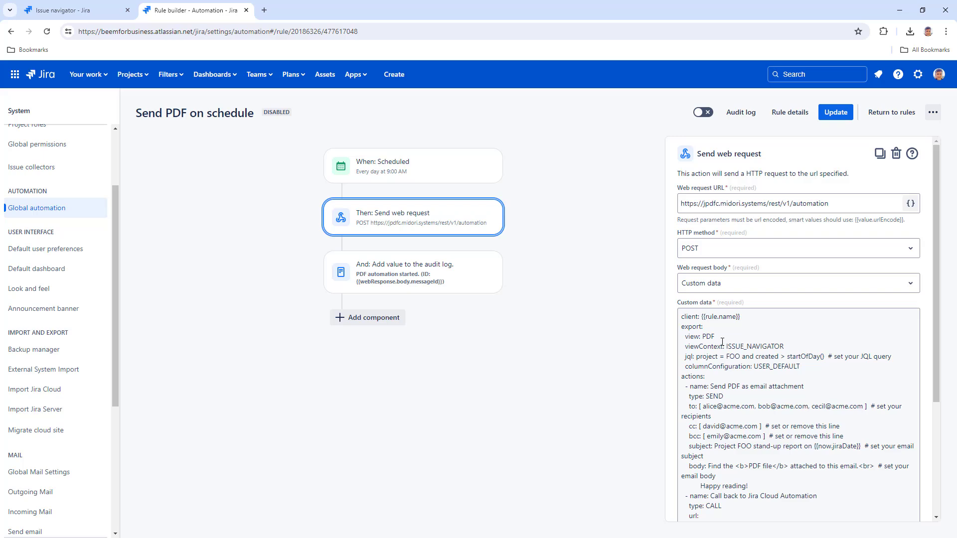
# Export the issues list as an Issue List PDF through the Apps menu.
pyautogui.click(90, 13)
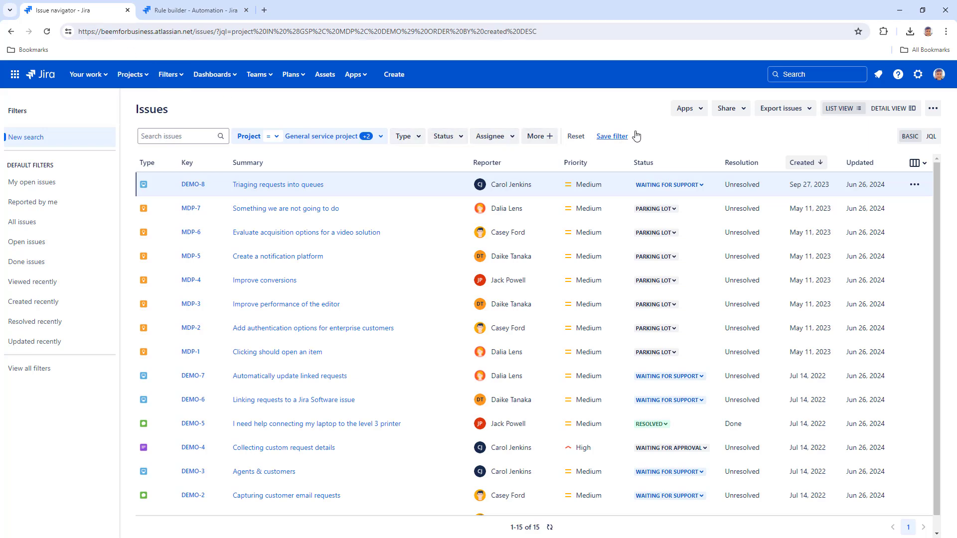
pyautogui.click(698, 114)
pyautogui.click(631, 131)
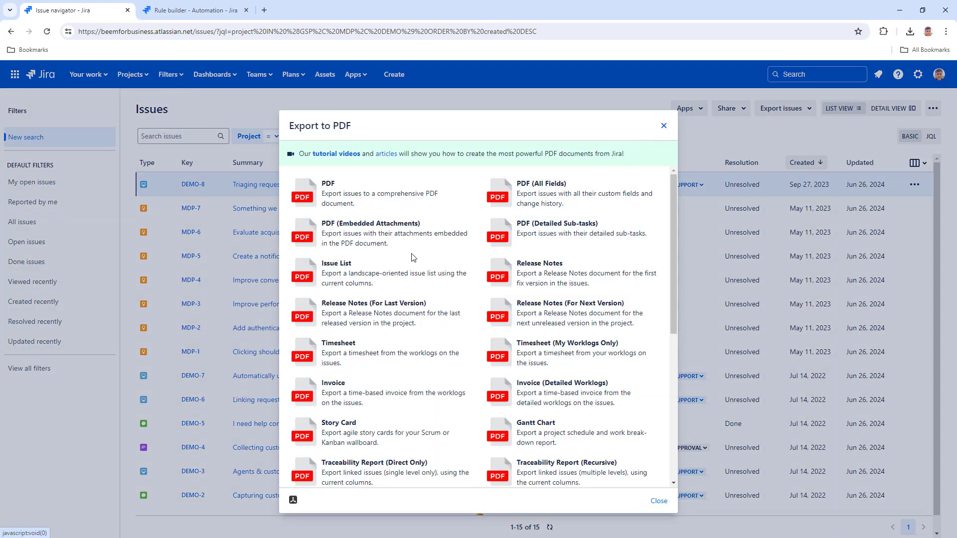
pyautogui.click(396, 265)
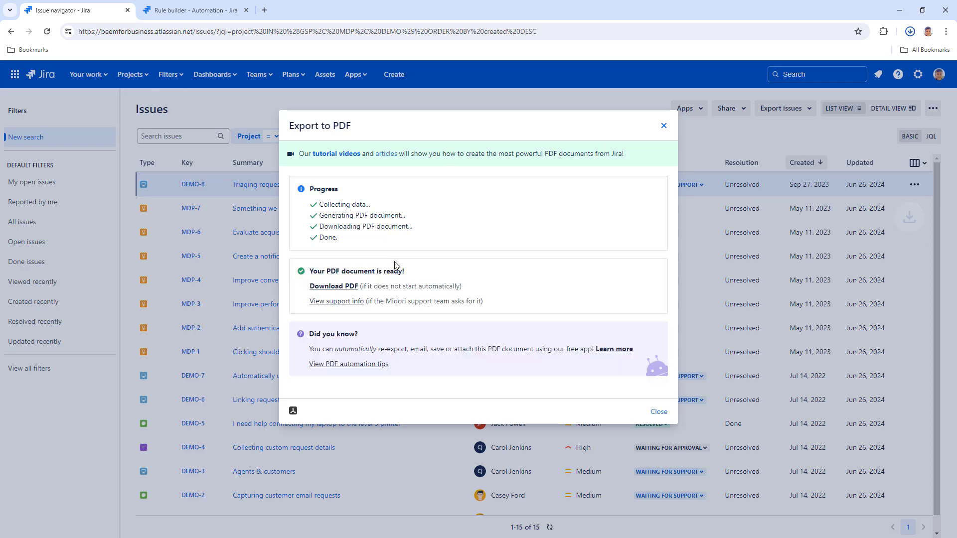
# Copy the export code fragment from the PDF automation tips.
pyautogui.click(358, 364)
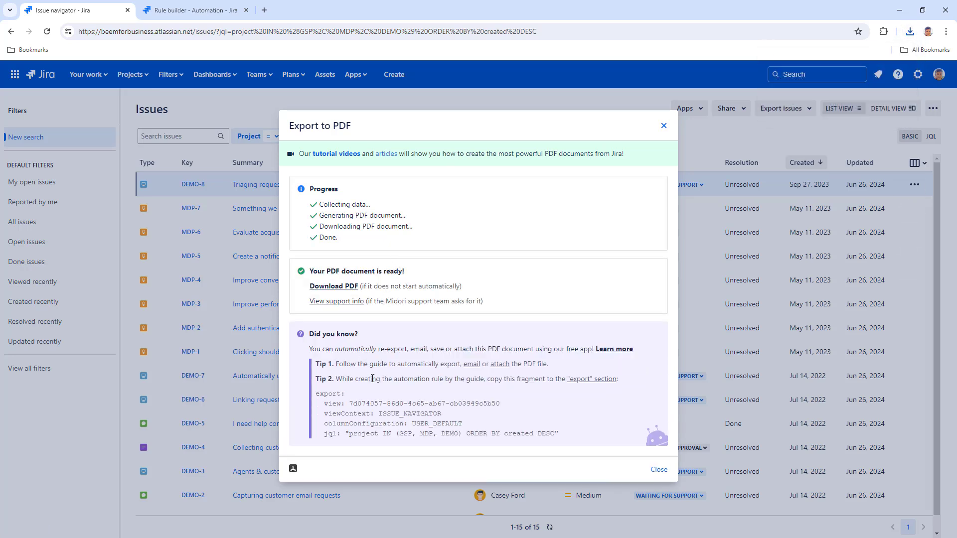
pyautogui.click(388, 405)
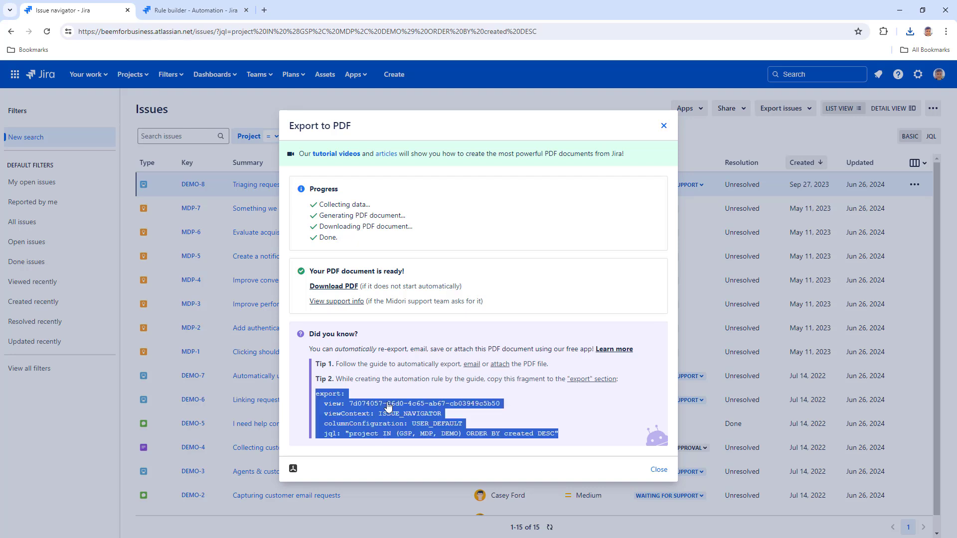
pyautogui.rightClick(388, 404)
pyautogui.click(432, 255)
# Paste the copied fragment over the old export lines for projects GSP, MDP and DEMO.
pyautogui.click(202, 11)
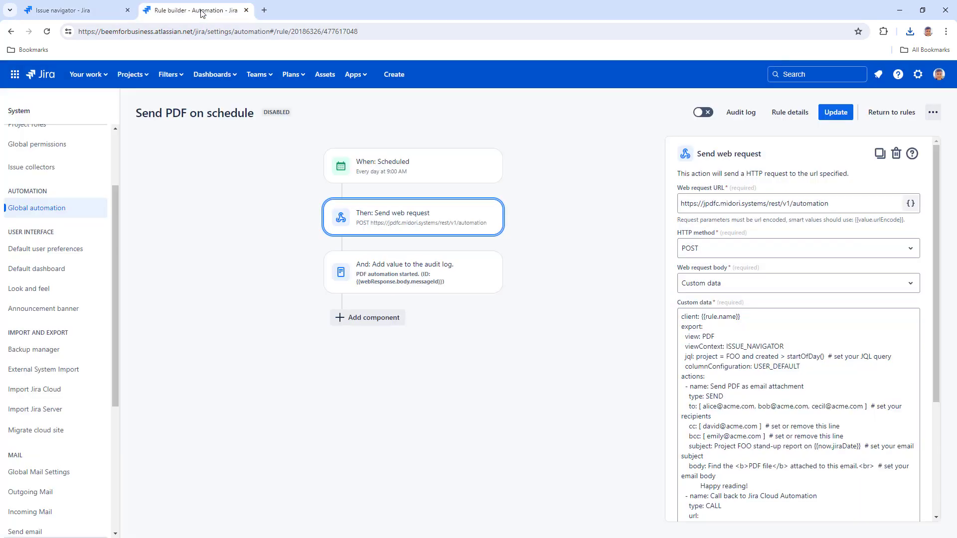
pyautogui.moveTo(681, 326); pyautogui.dragTo(800, 369)
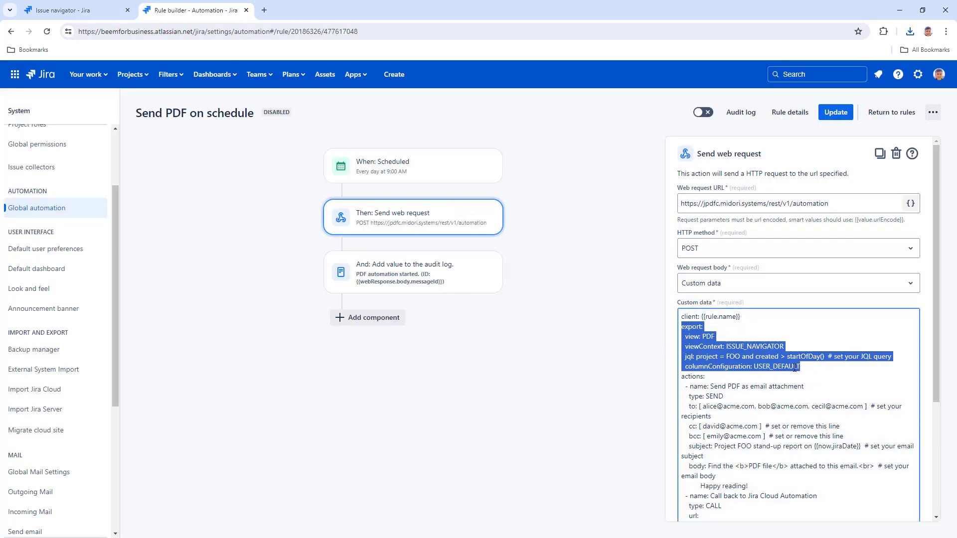
pyautogui.rightClick(794, 368)
pyautogui.click(698, 170)
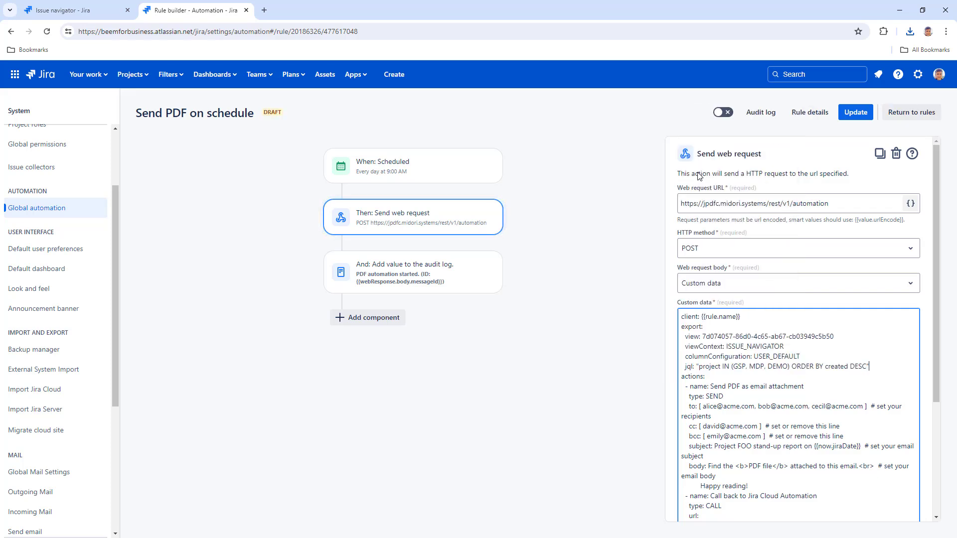